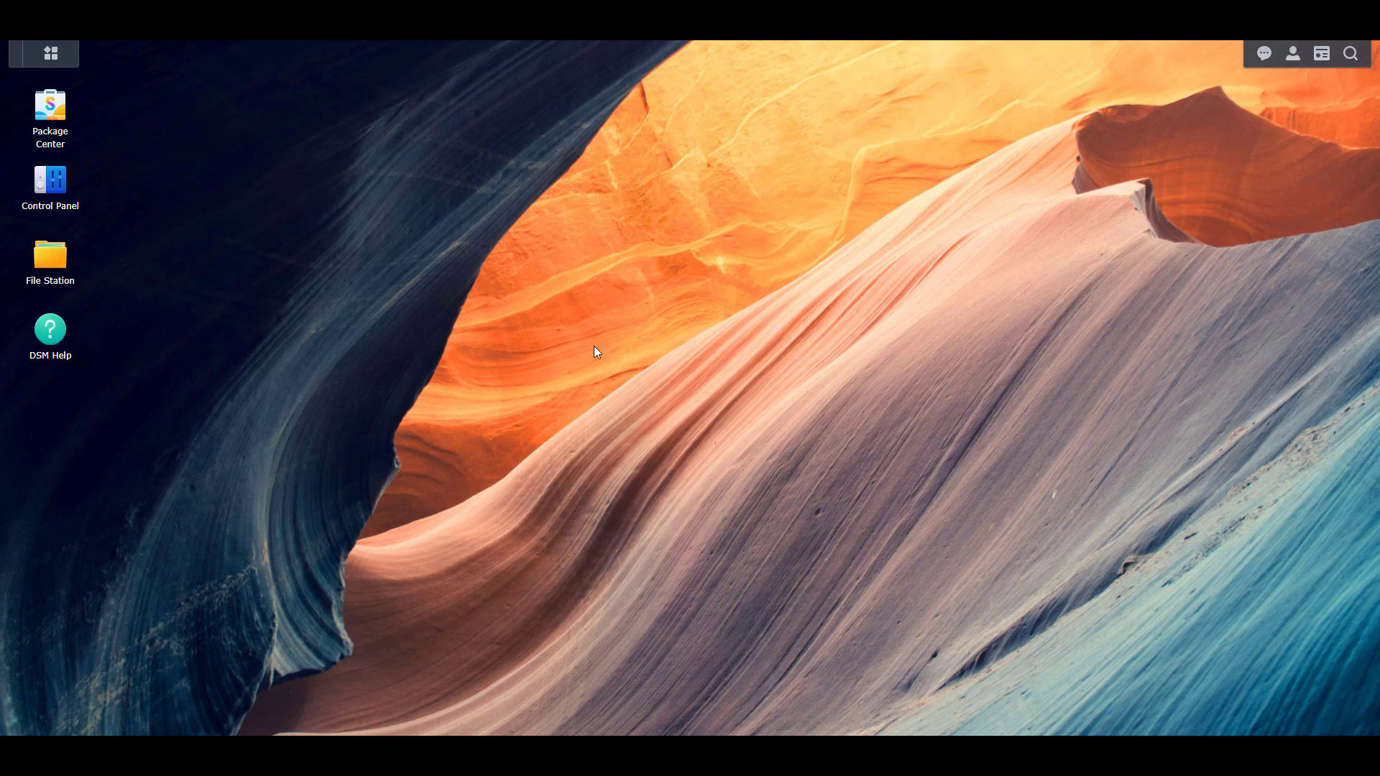
In File Station, create a folder named 'plex' inside the docker share
{"action": "left_click", "coordinate": [55, 264]}
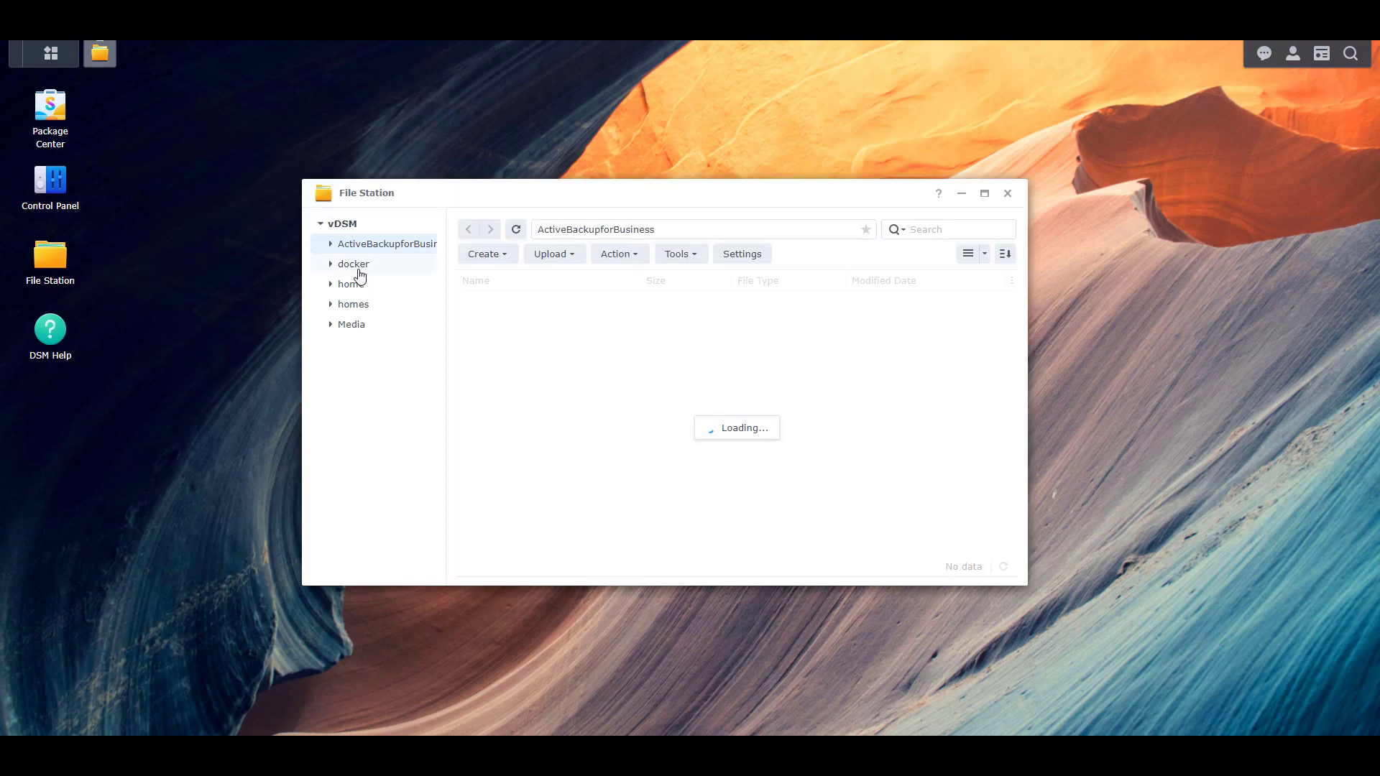
{"action": "left_click", "coordinate": [355, 265]}
{"action": "right_click", "coordinate": [575, 377]}
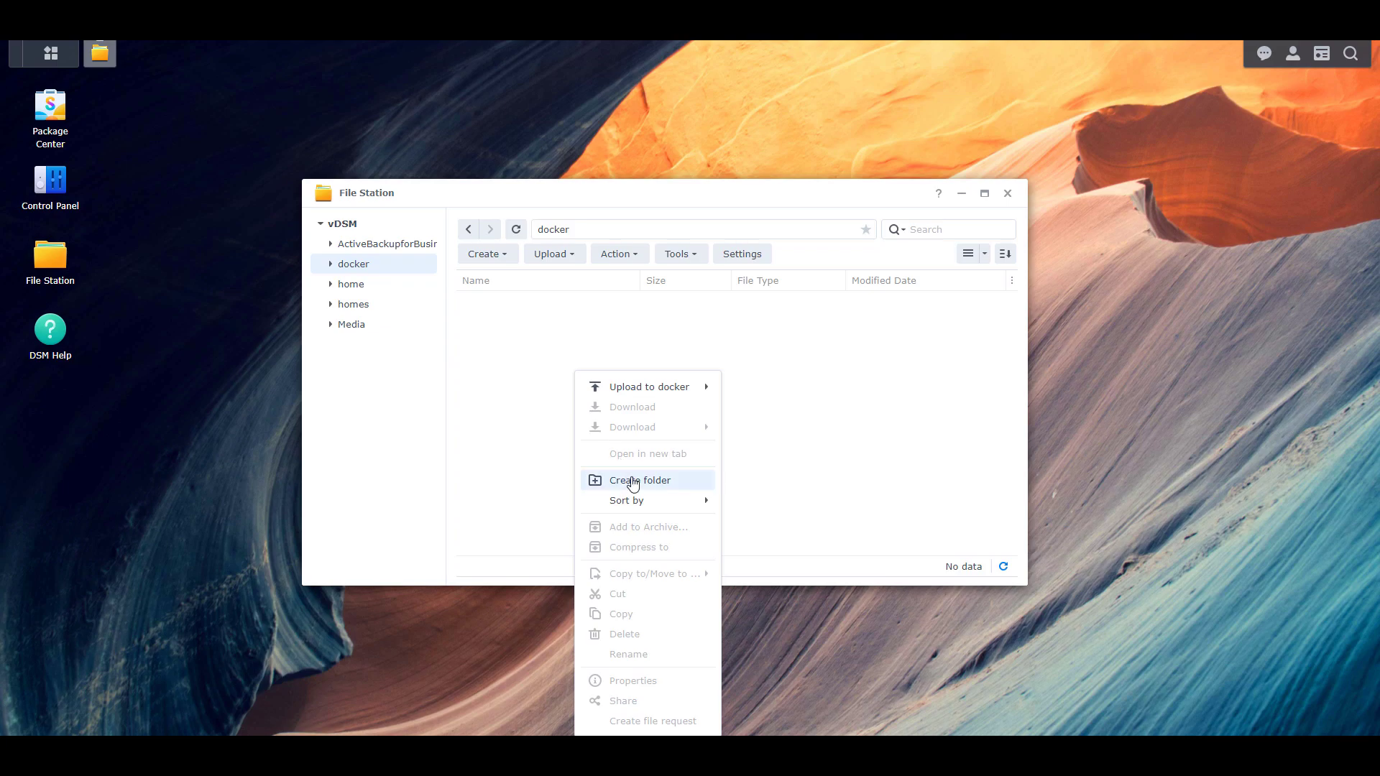
{"action": "left_click", "coordinate": [634, 483]}
{"action": "type", "text": "plex"}
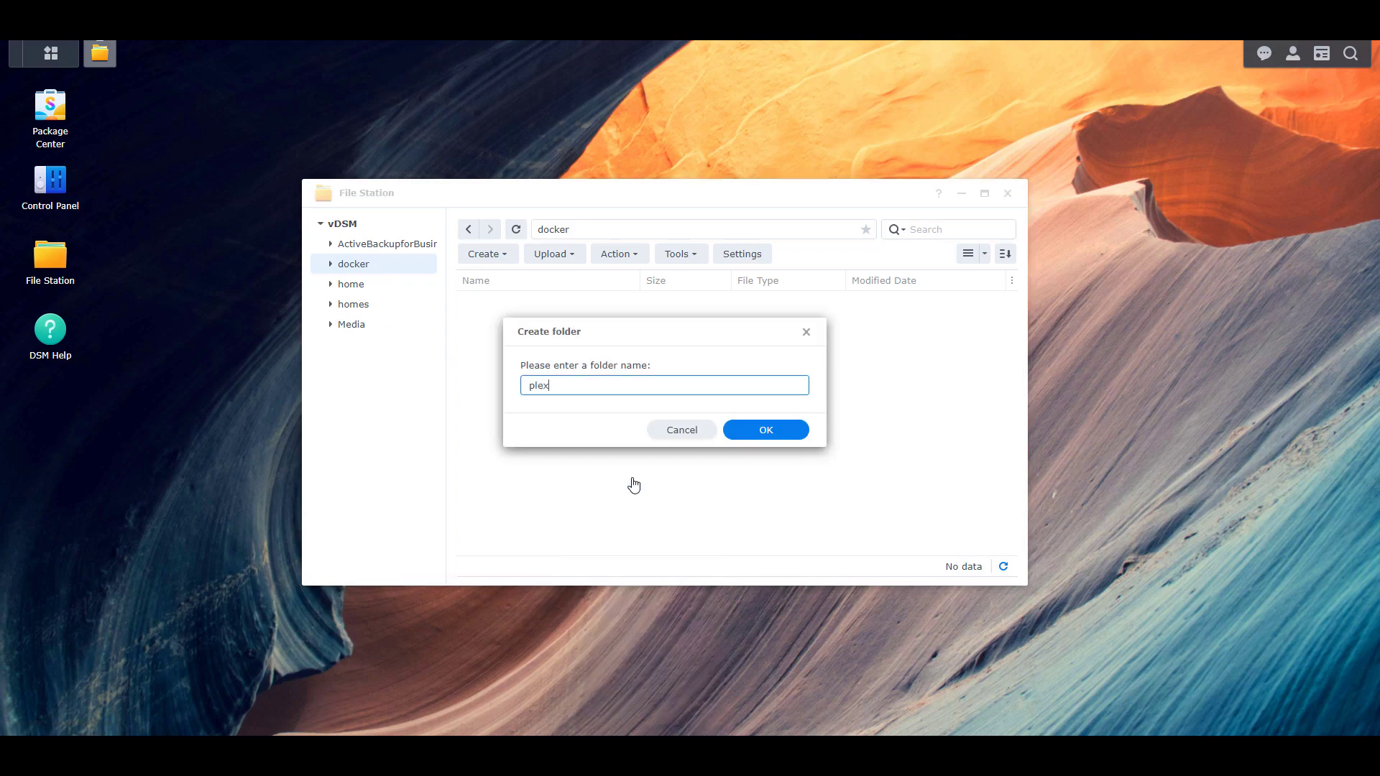
{"action": "key", "text": "Return"}
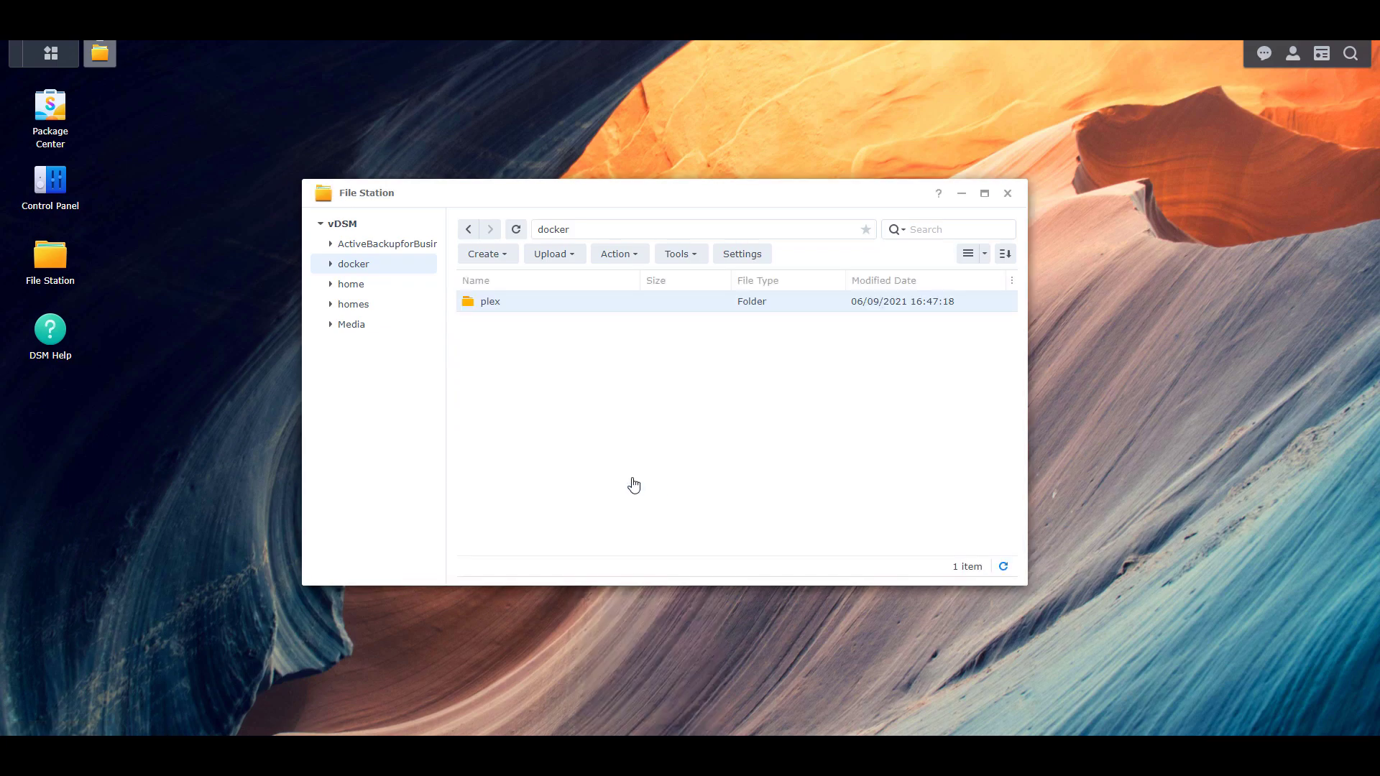
Inside plex, create the config, transcode and data subfolders
{"action": "double_click", "coordinate": [522, 311]}
{"action": "right_click", "coordinate": [553, 379]}
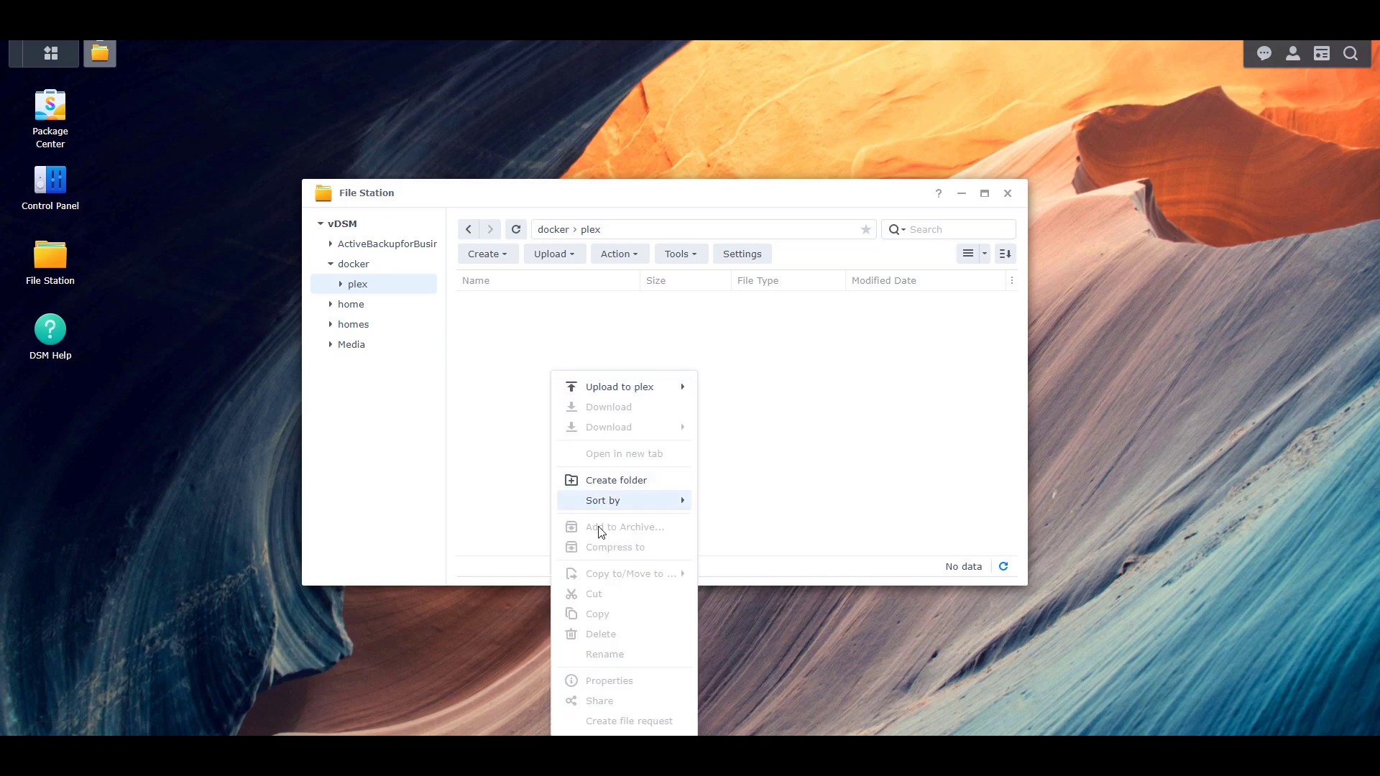
{"action": "left_click", "coordinate": [599, 484]}
{"action": "type", "text": "config"}
{"action": "key", "text": "Return"}
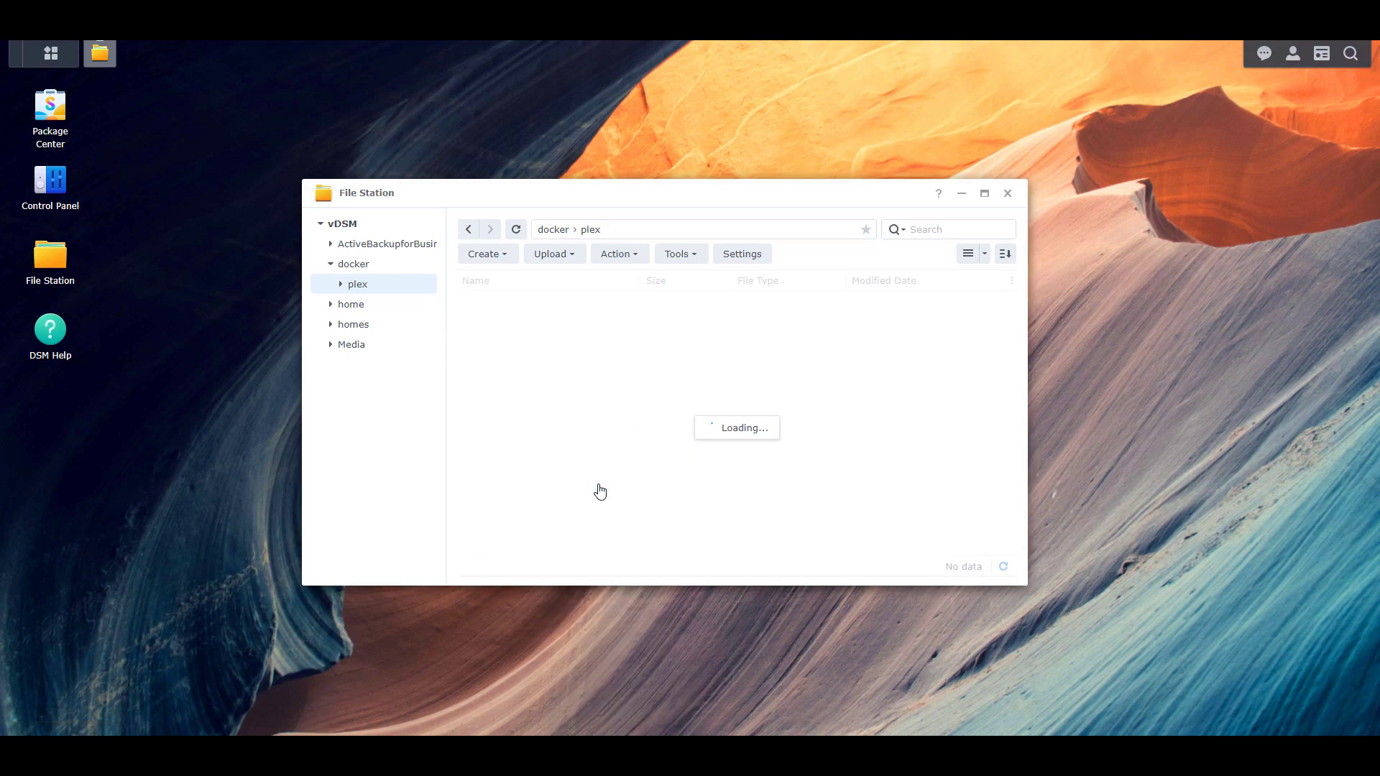
{"action": "right_click", "coordinate": [571, 426]}
{"action": "left_click", "coordinate": [622, 479]}
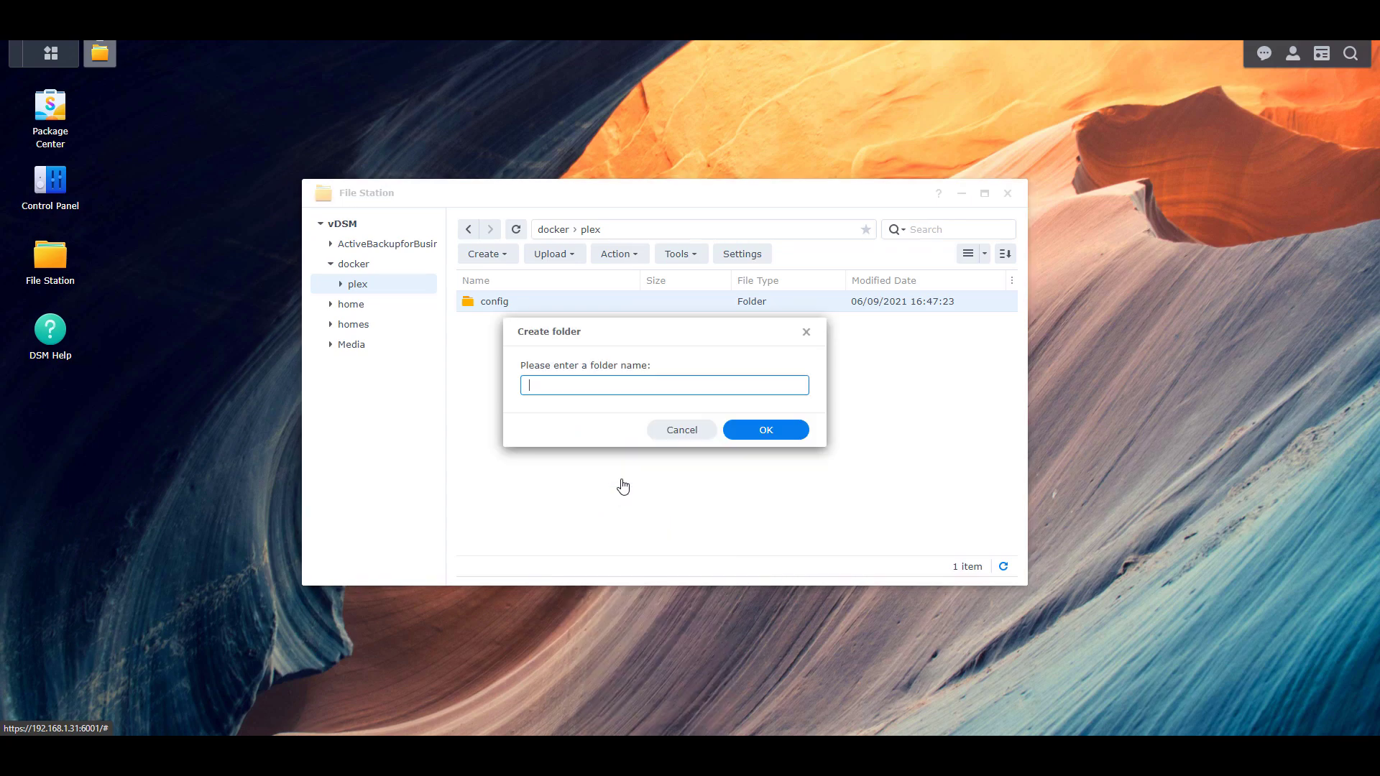
{"action": "type", "text": "transcode"}
{"action": "key", "text": "Return"}
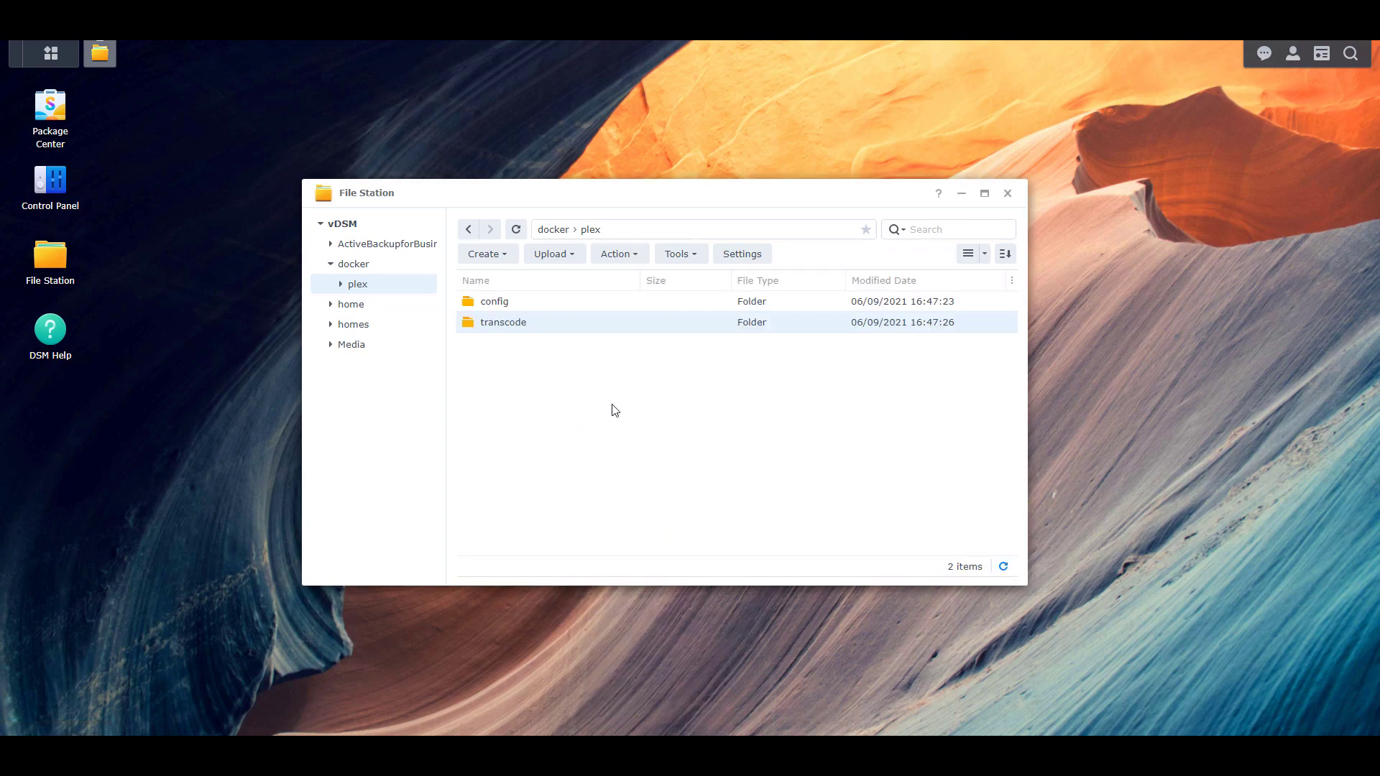
{"action": "right_click", "coordinate": [613, 408]}
{"action": "left_click", "coordinate": [672, 472]}
{"action": "type", "text": "data"}
{"action": "left_click", "coordinate": [770, 430]}
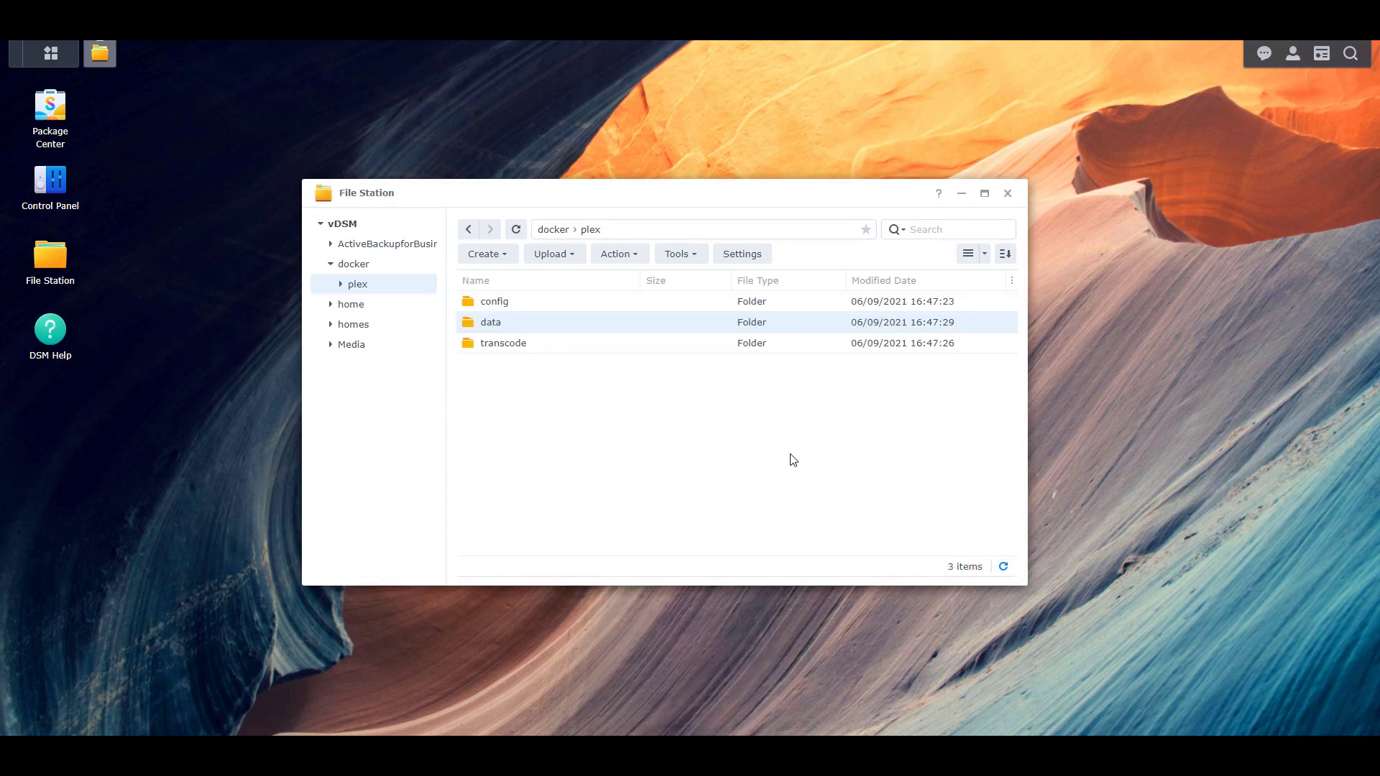
Close File Station, launch Docker and download the plexinc/pms-docker image with tag latest
{"action": "left_click", "coordinate": [1008, 194]}
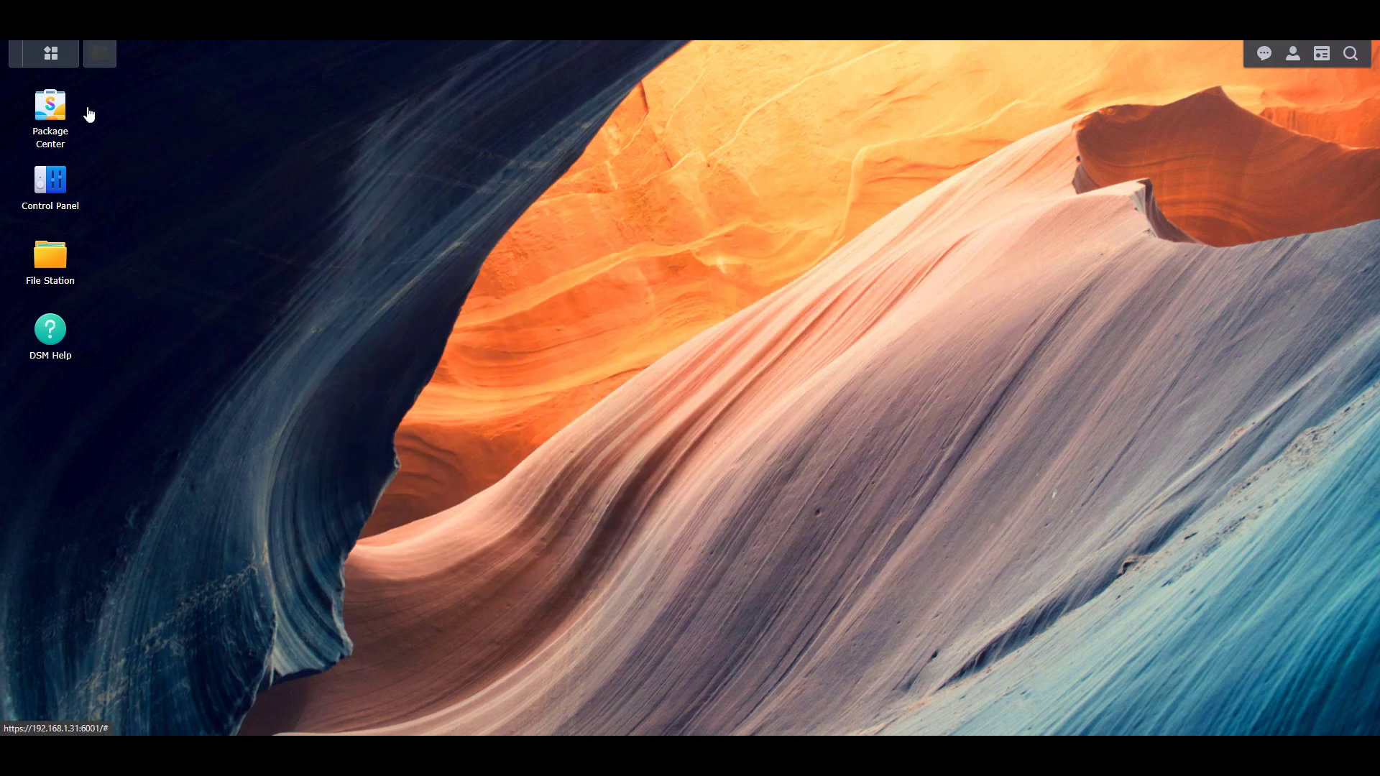
{"action": "left_click", "coordinate": [58, 54]}
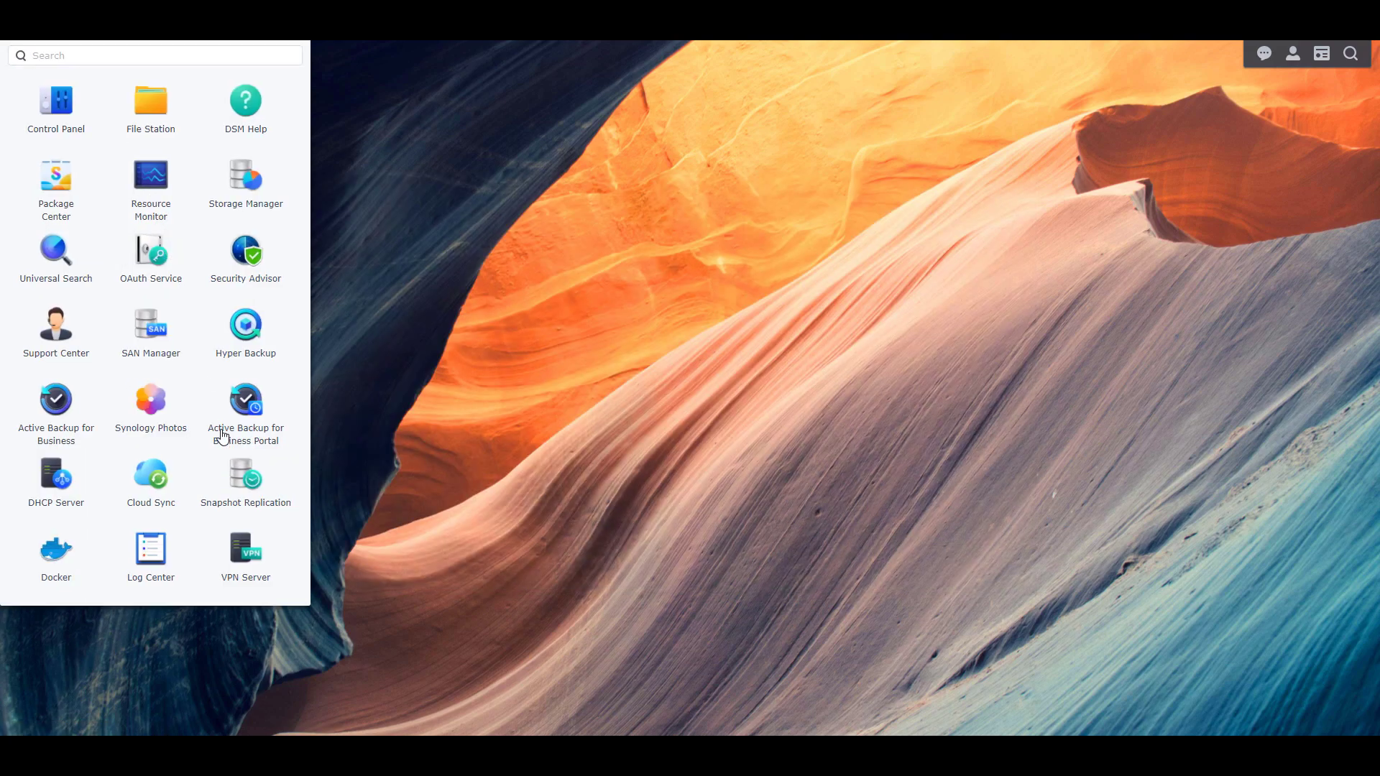
{"action": "left_click", "coordinate": [57, 550]}
{"action": "left_click", "coordinate": [425, 284]}
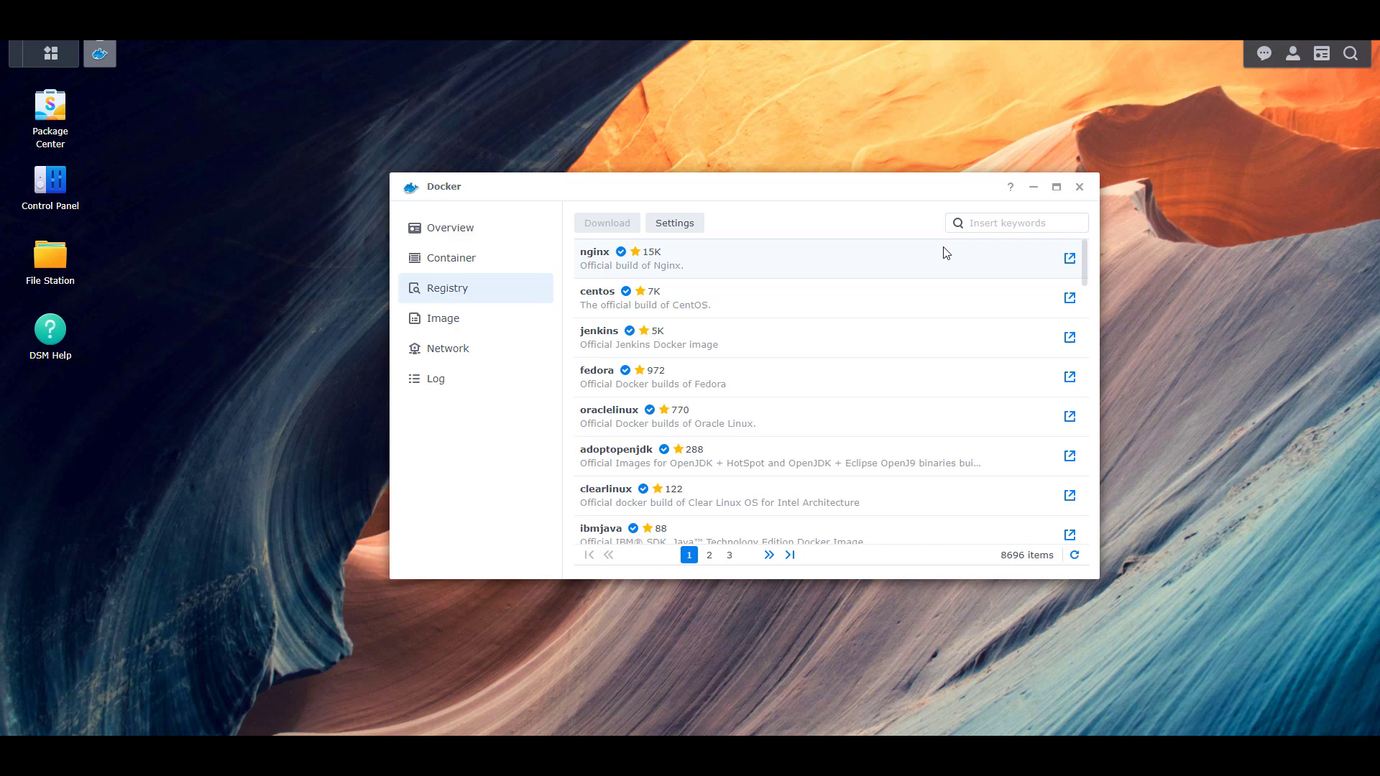
{"action": "left_click", "coordinate": [986, 223]}
{"action": "type", "text": "plex"}
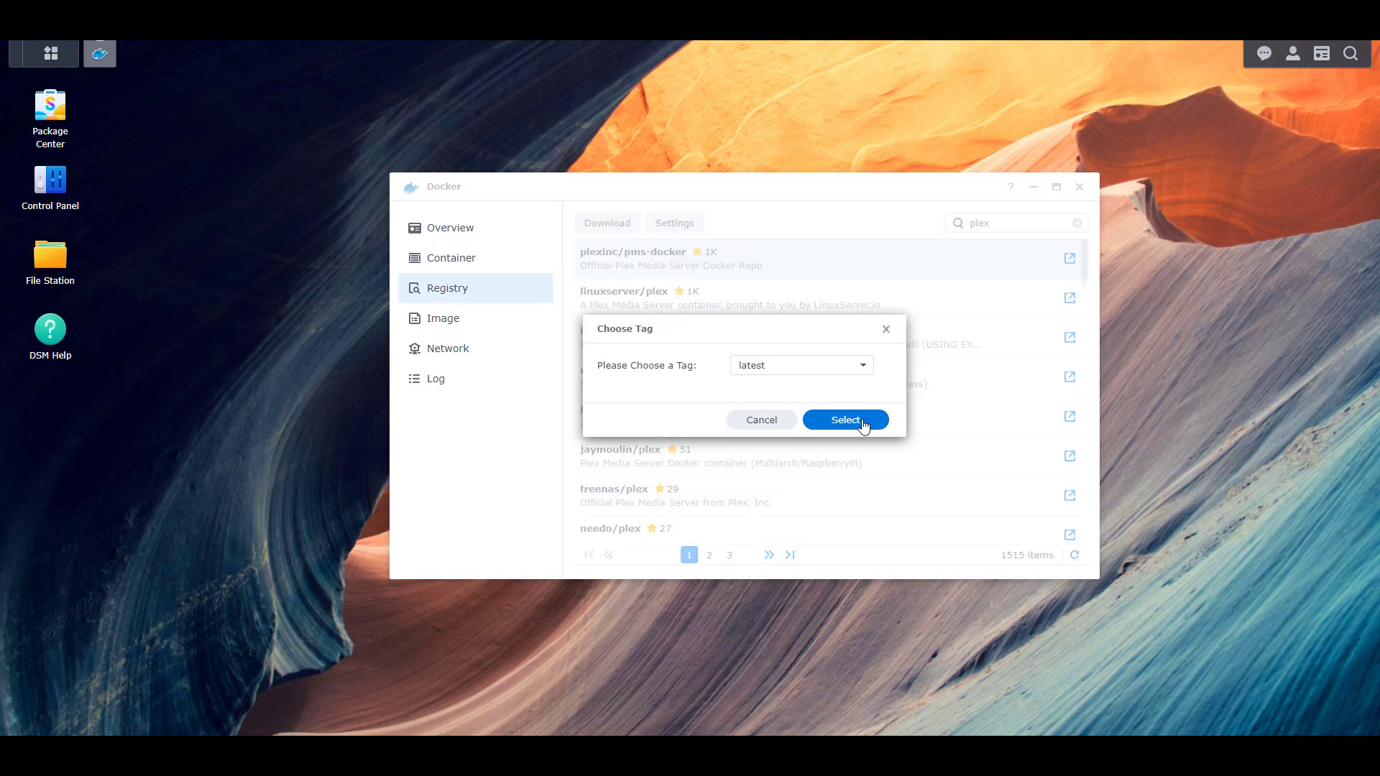
{"action": "left_click", "coordinate": [861, 420]}
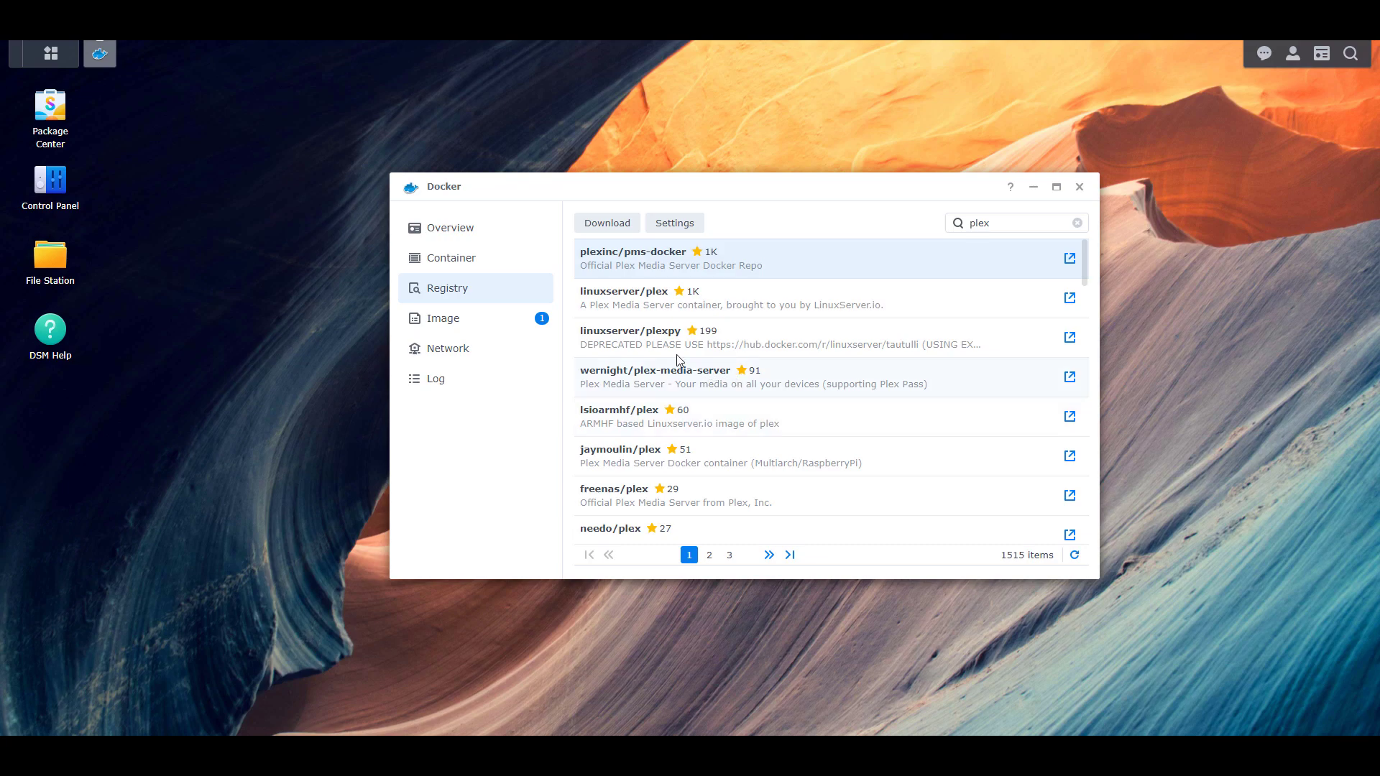
{"action": "left_click", "coordinate": [488, 325]}
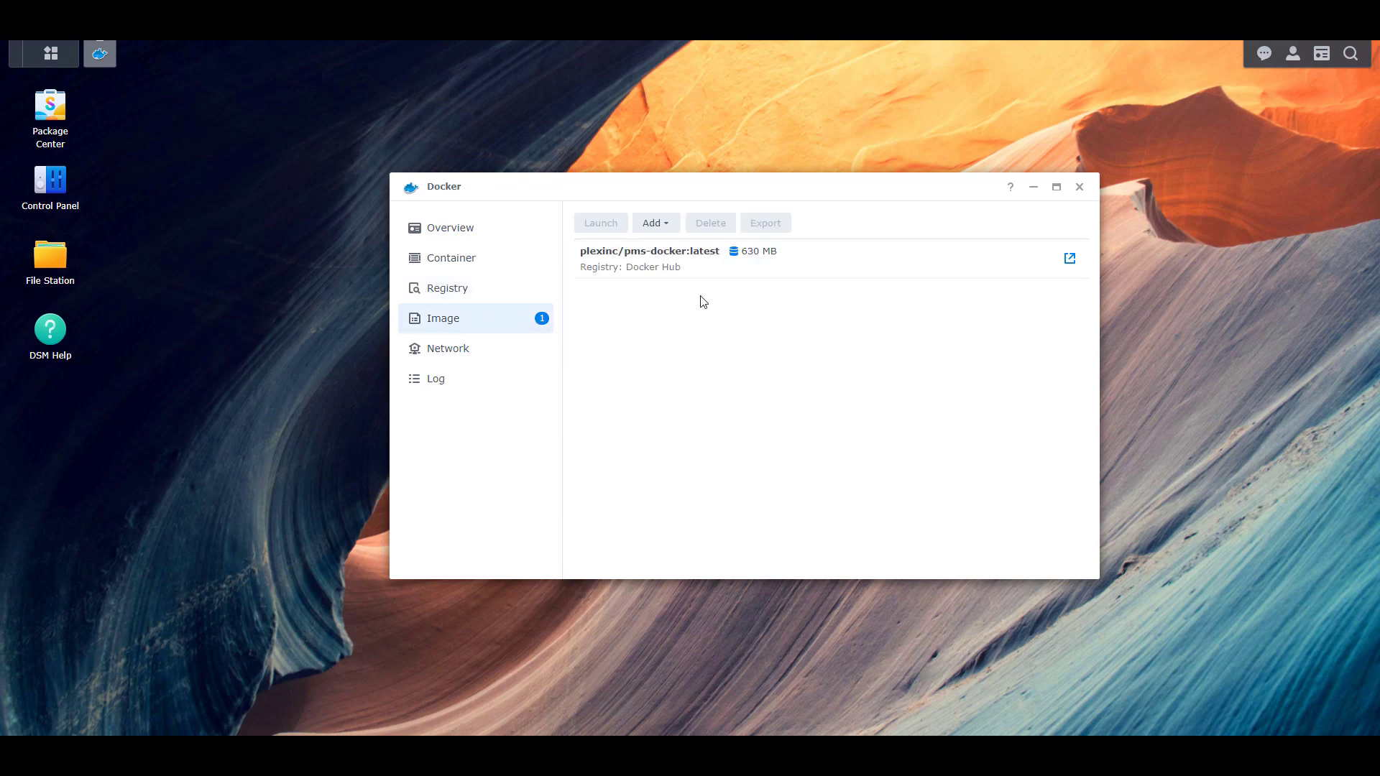
Create a container named Plex from plexinc/pms-docker:latest with auto-restart enabled
{"action": "left_click", "coordinate": [815, 268]}
{"action": "double_click", "coordinate": [816, 269]}
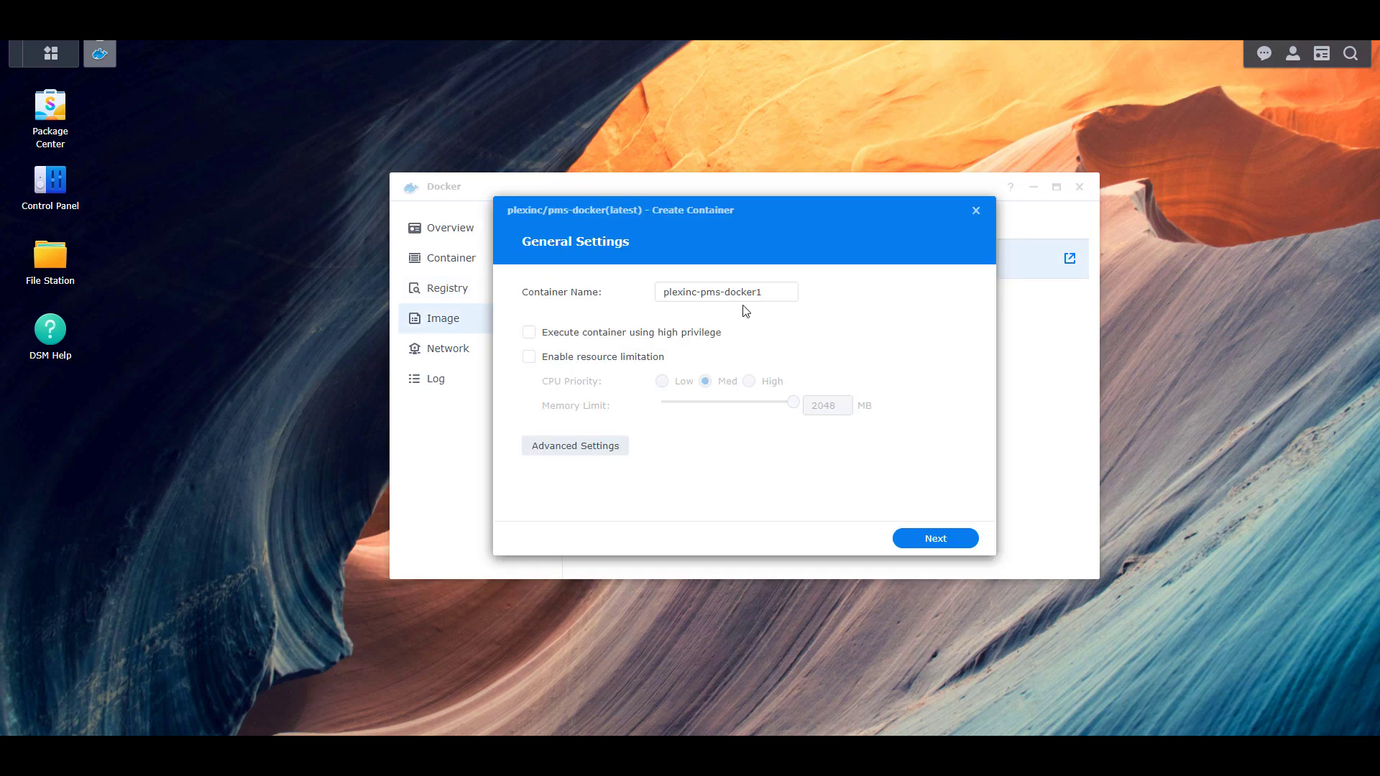
{"action": "type", "text": "Plex"}
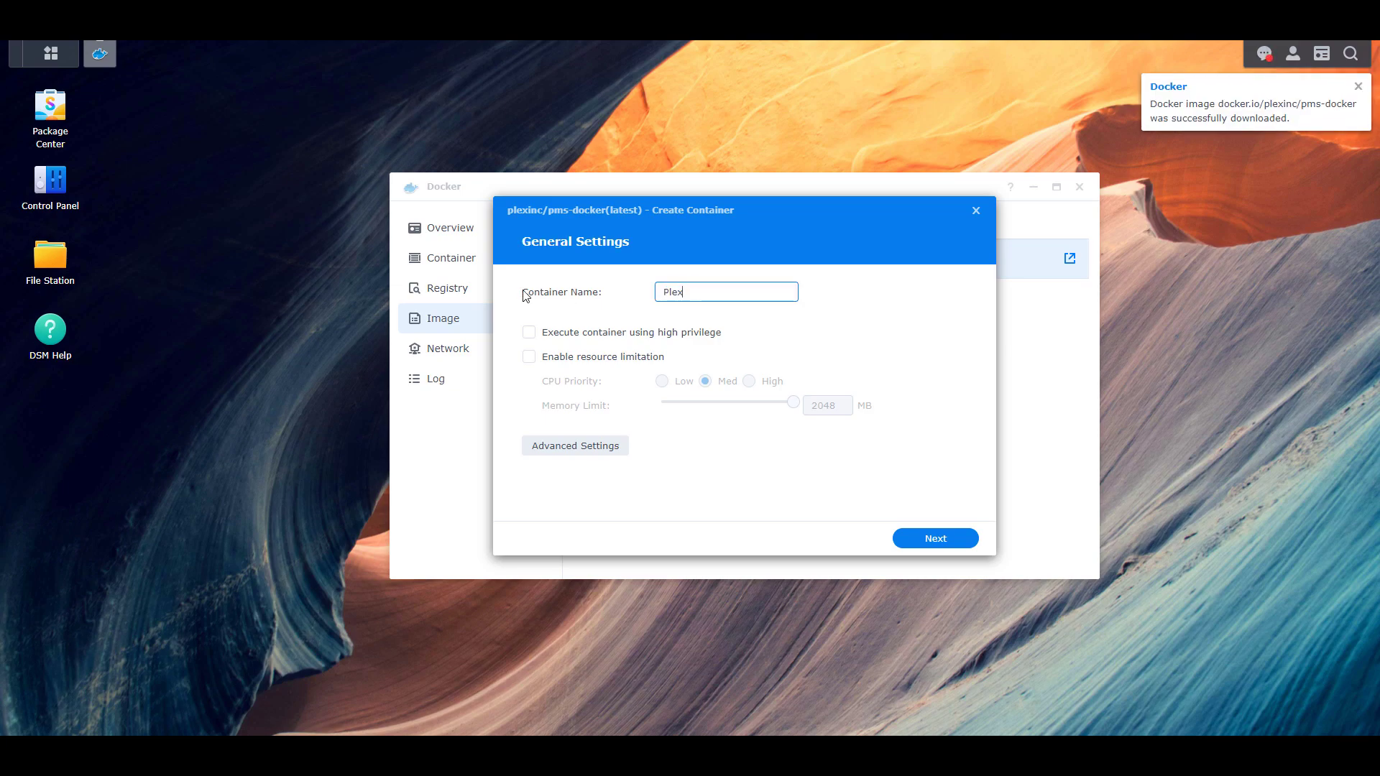
{"action": "left_click", "coordinate": [737, 467]}
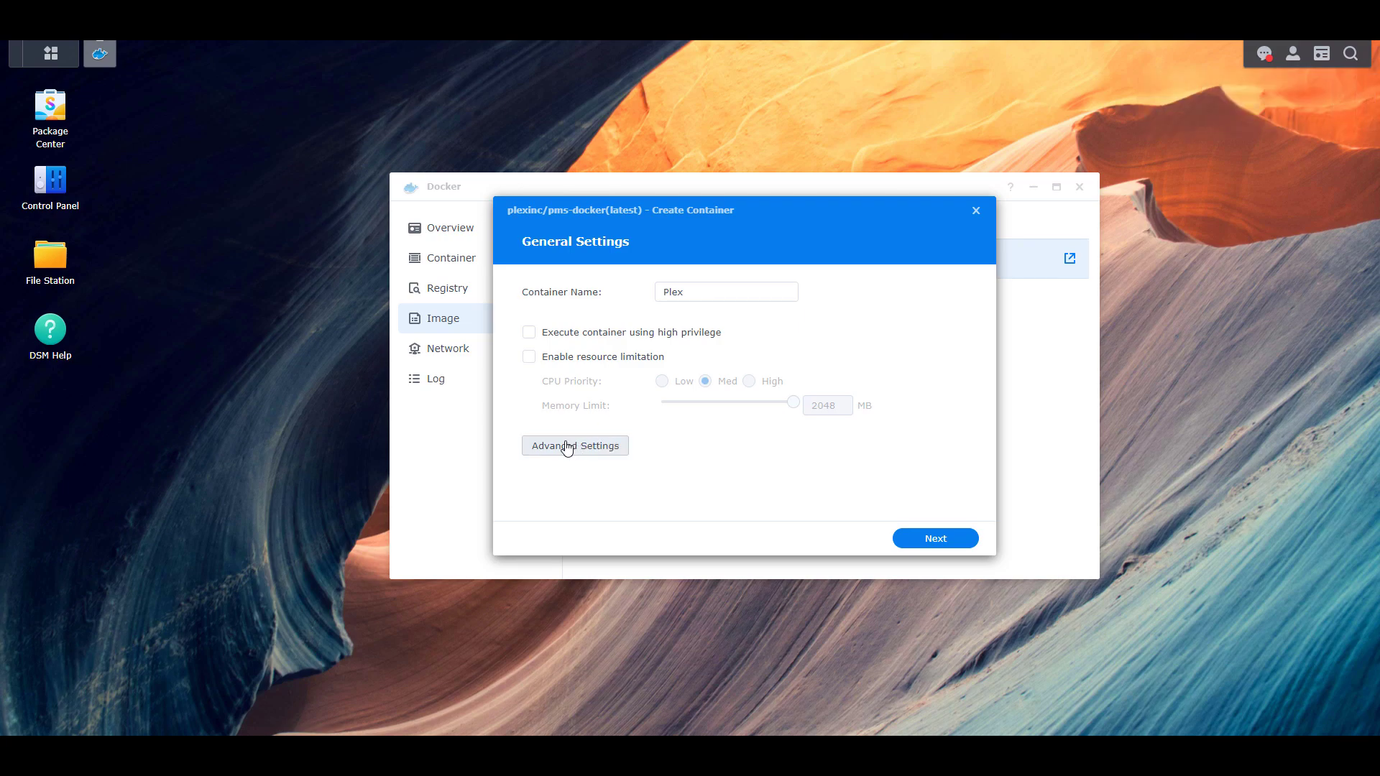
{"action": "left_click", "coordinate": [565, 446]}
{"action": "left_click", "coordinate": [589, 259]}
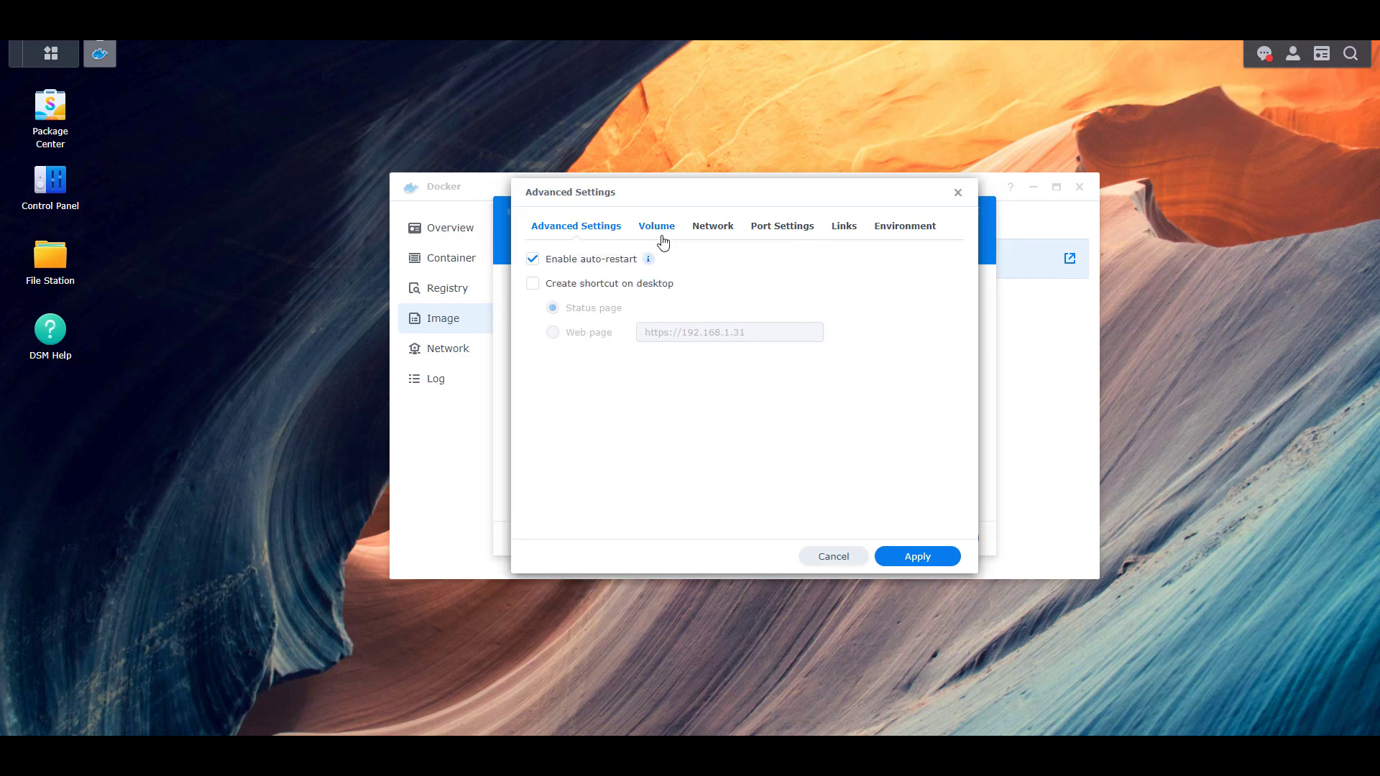
Map the docker/plex/config folder to /config in the container's volumes
{"action": "left_click", "coordinate": [663, 241]}
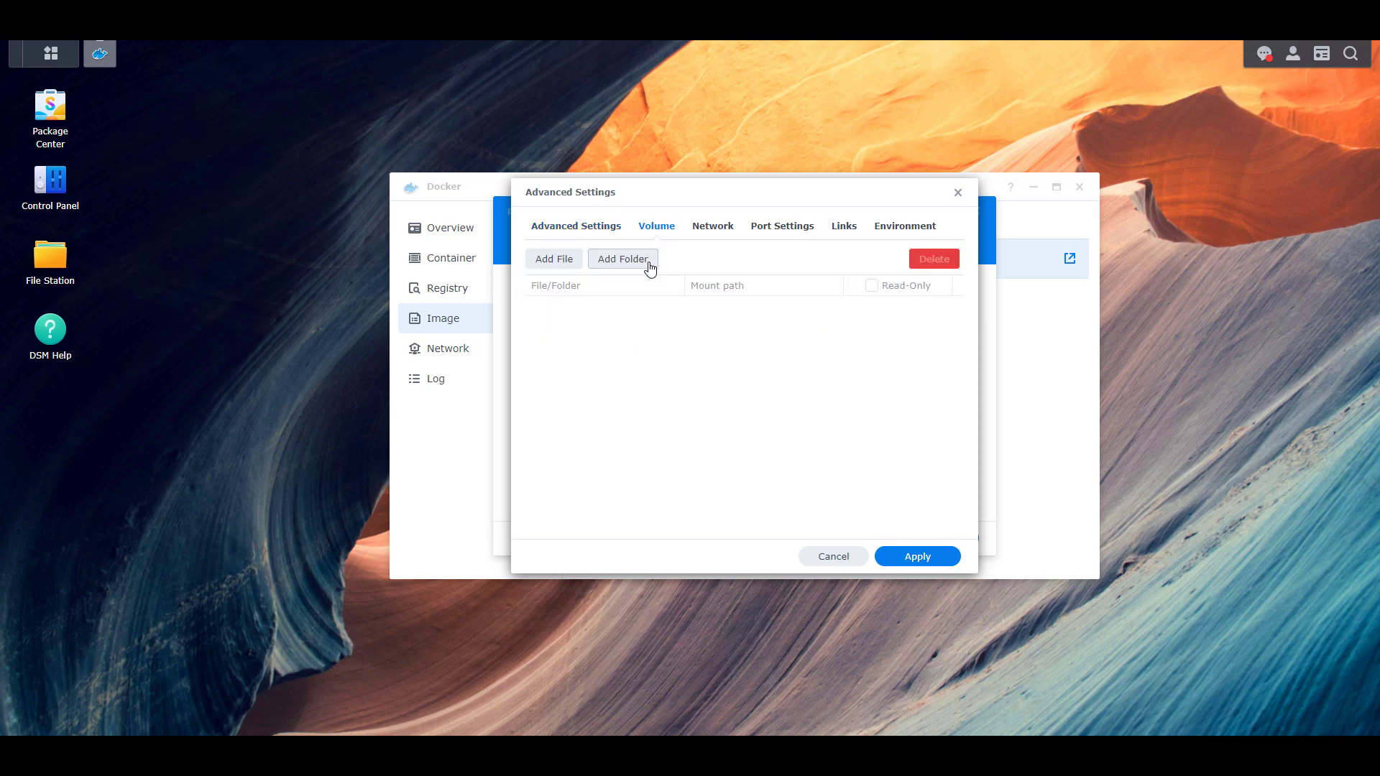
{"action": "left_click", "coordinate": [651, 266]}
{"action": "left_click", "coordinate": [615, 319]}
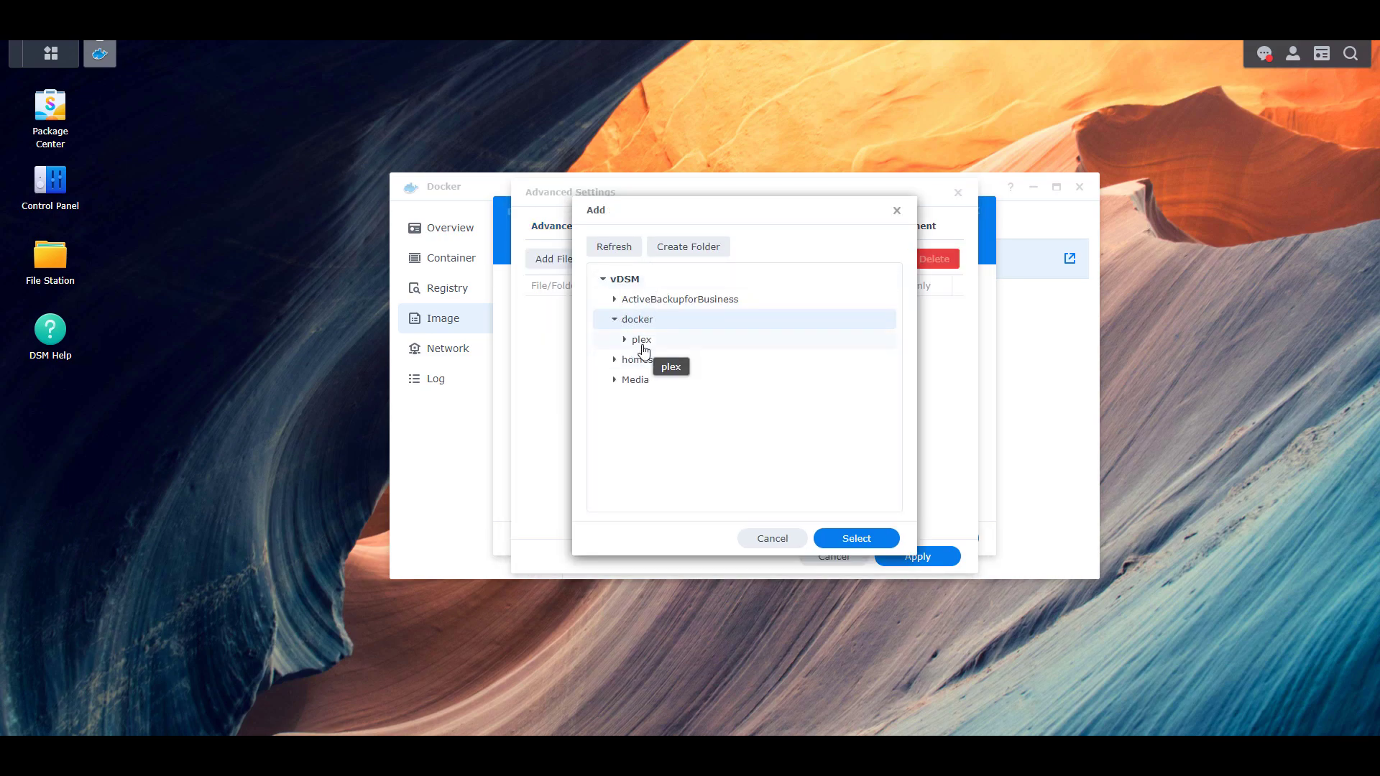
{"action": "left_click", "coordinate": [625, 340]}
{"action": "left_click", "coordinate": [641, 362]}
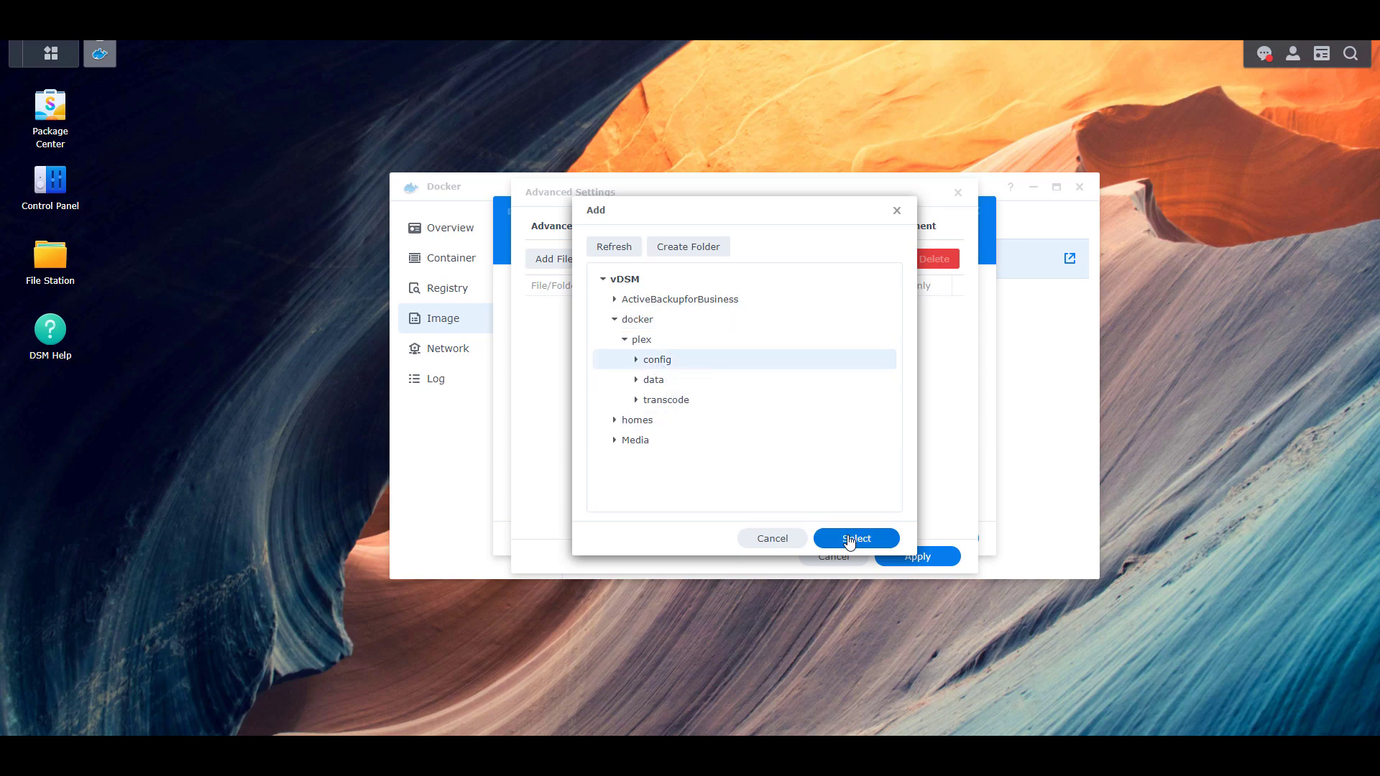
{"action": "left_click", "coordinate": [852, 539]}
{"action": "type", "text": "/config"}
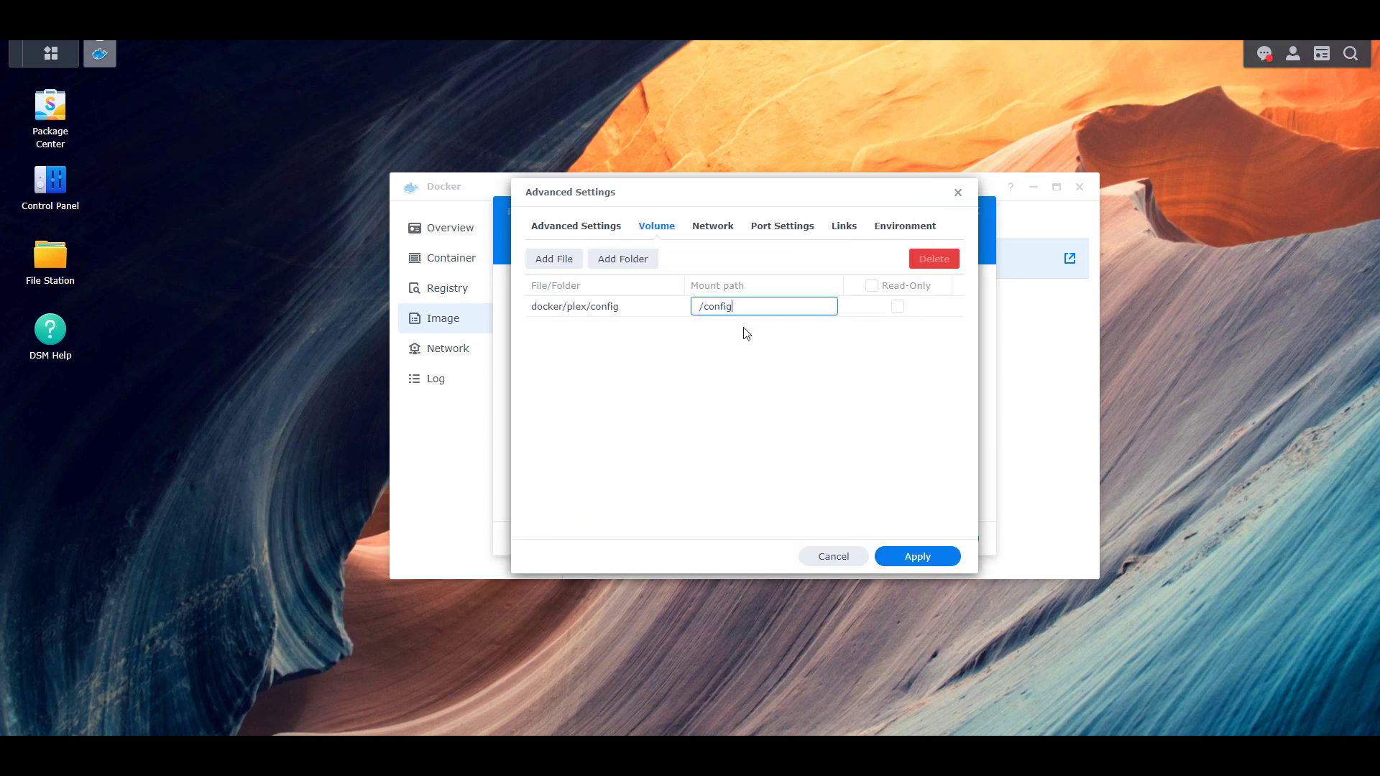
Map docker/plex/transcode to the /transcode mount path
{"action": "left_click", "coordinate": [633, 262]}
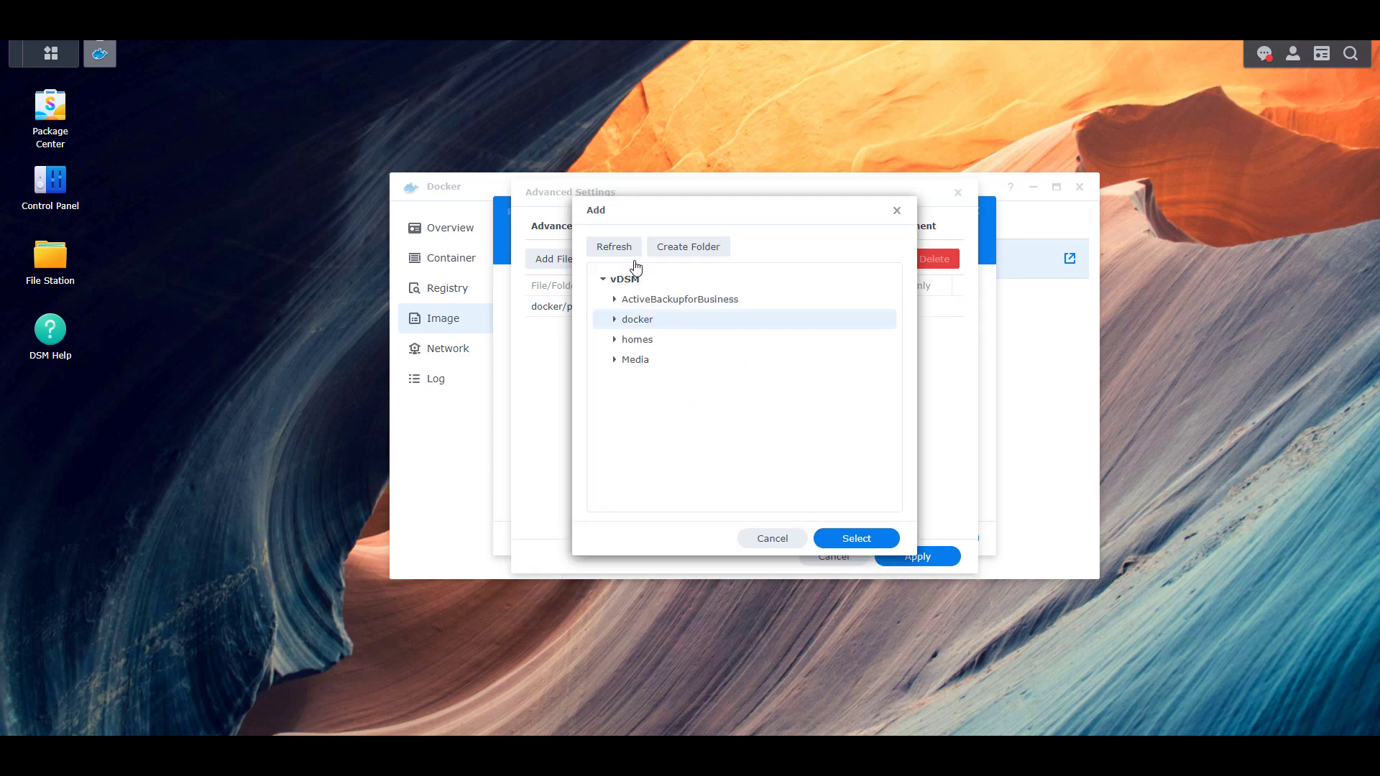
{"action": "left_click", "coordinate": [616, 321]}
{"action": "left_click", "coordinate": [625, 339]}
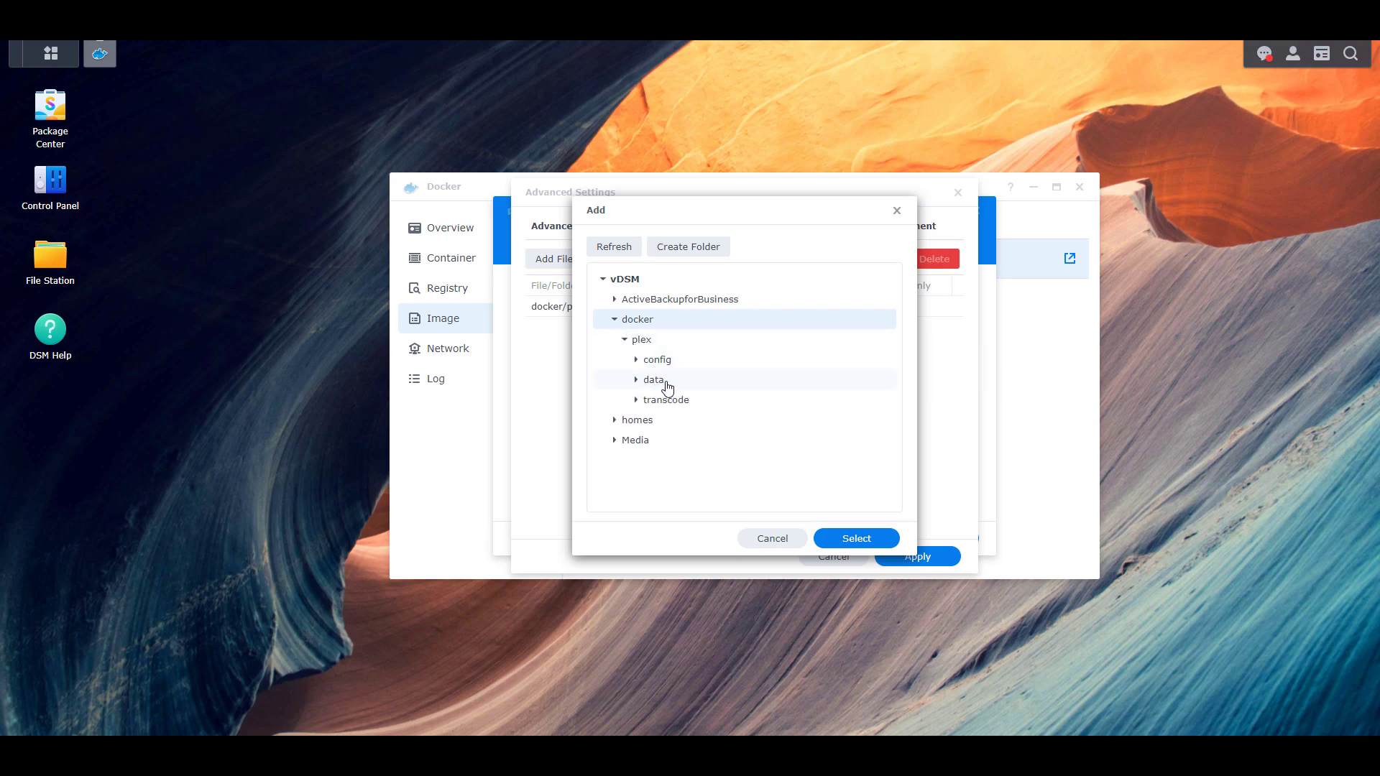
{"action": "left_click", "coordinate": [672, 399]}
{"action": "left_click", "coordinate": [855, 538]}
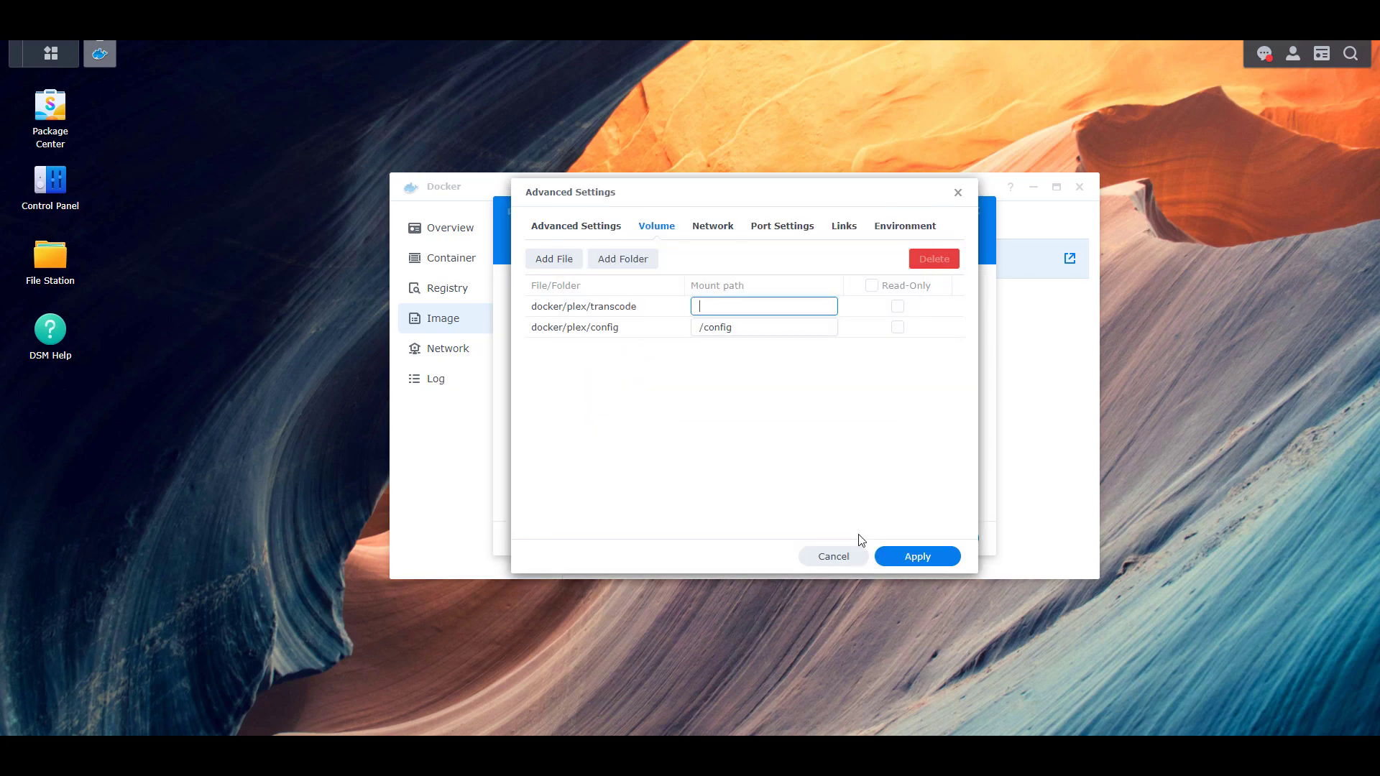
{"action": "type", "text": "/transcode"}
Add the docker/plex/data folder as another container volume
{"action": "left_click", "coordinate": [639, 260]}
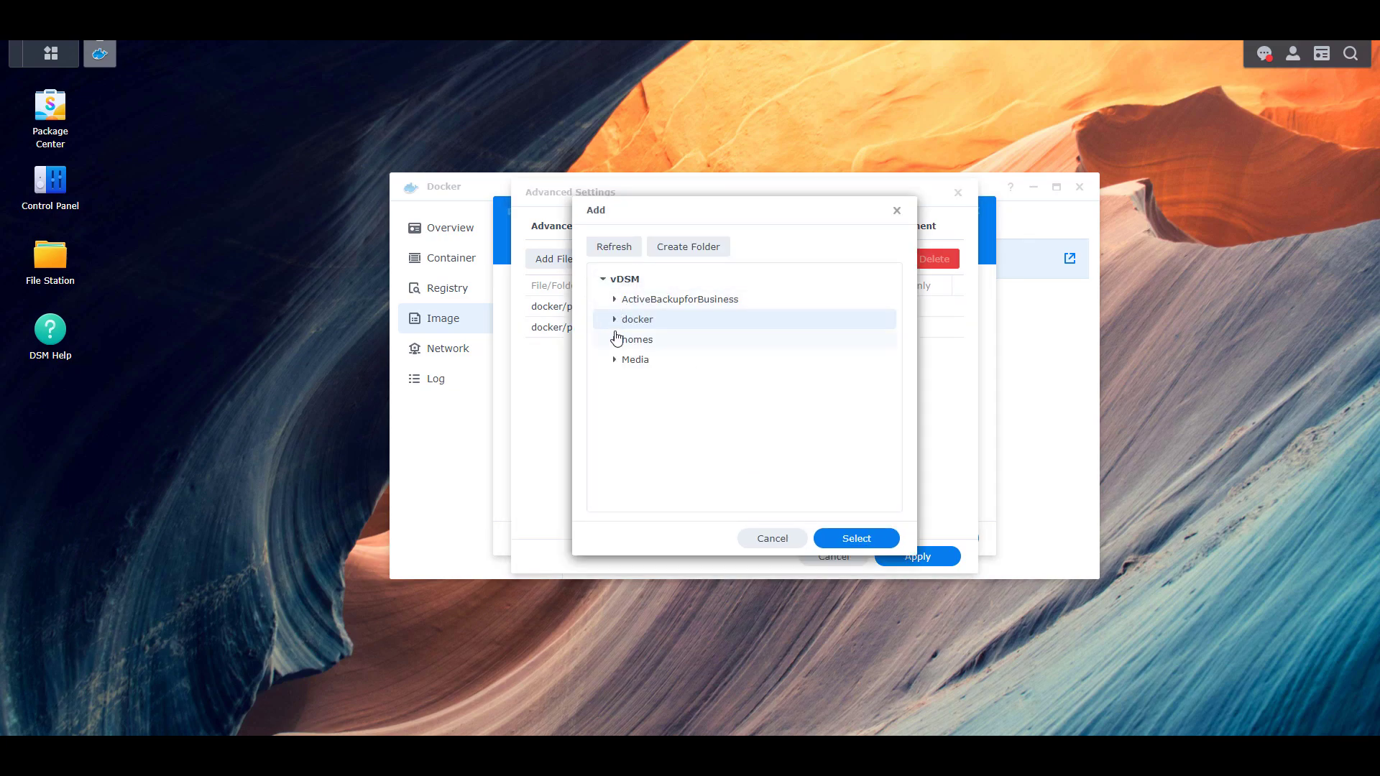
{"action": "left_click", "coordinate": [616, 321]}
{"action": "left_click", "coordinate": [625, 340]}
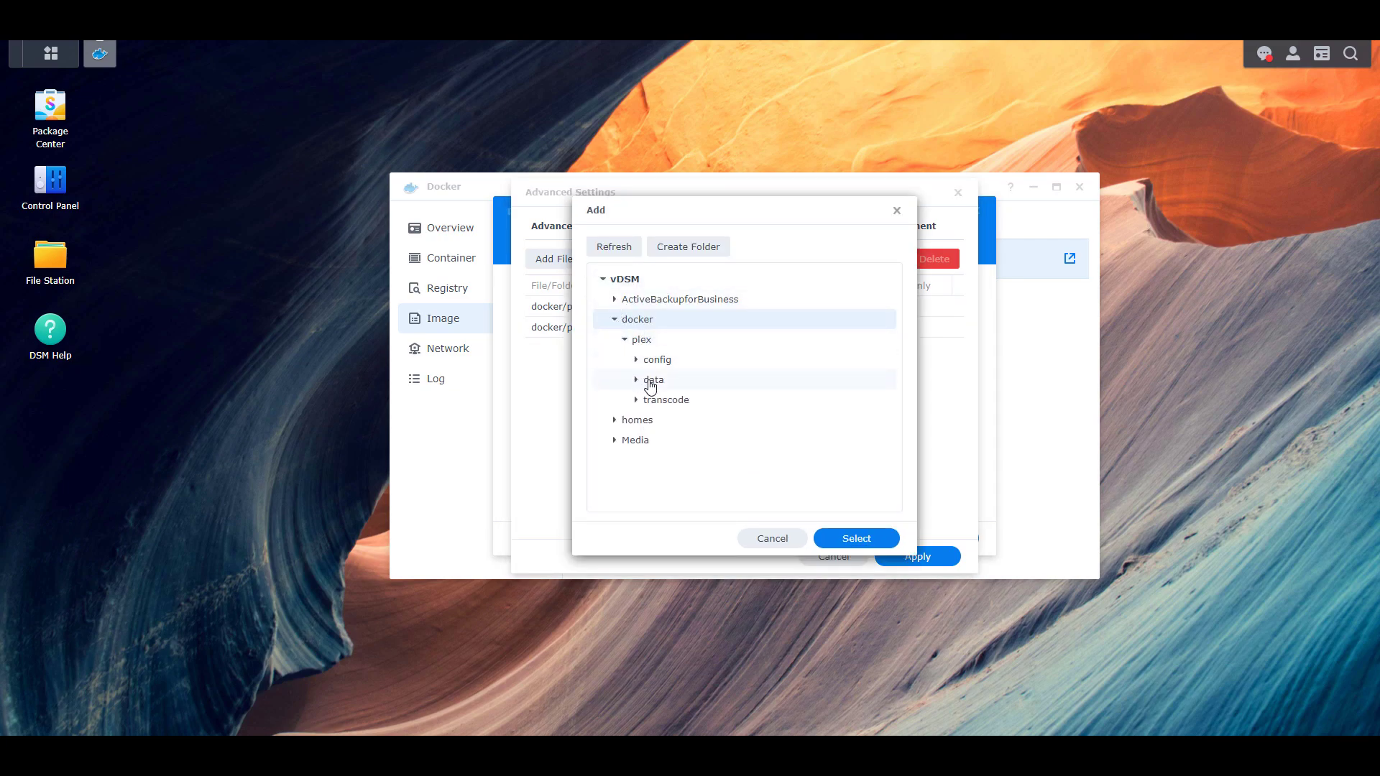
{"action": "left_click", "coordinate": [653, 379]}
{"action": "left_click", "coordinate": [844, 536]}
Set the data folder's mount path to /data and map the Media shared folder to /media
{"action": "type", "text": "/data"}
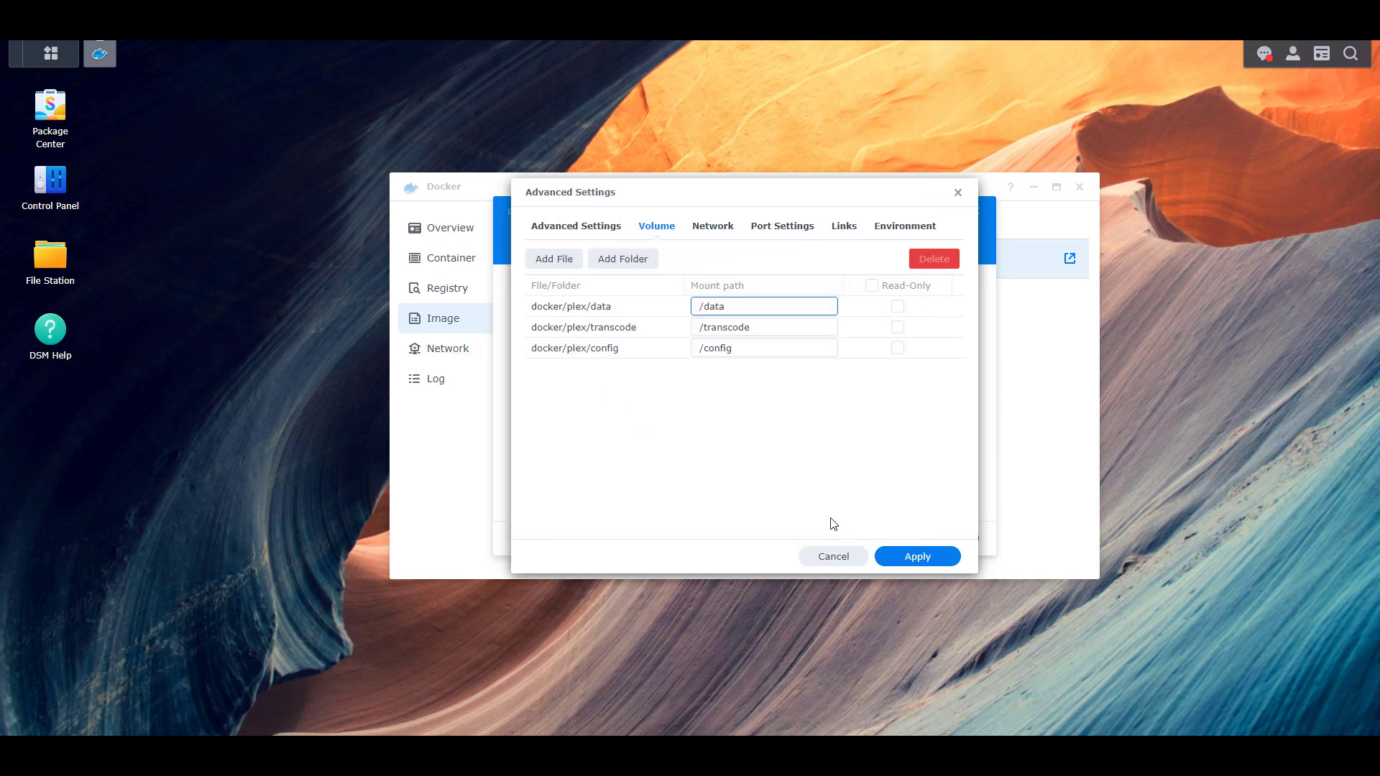
{"action": "left_click", "coordinate": [808, 496]}
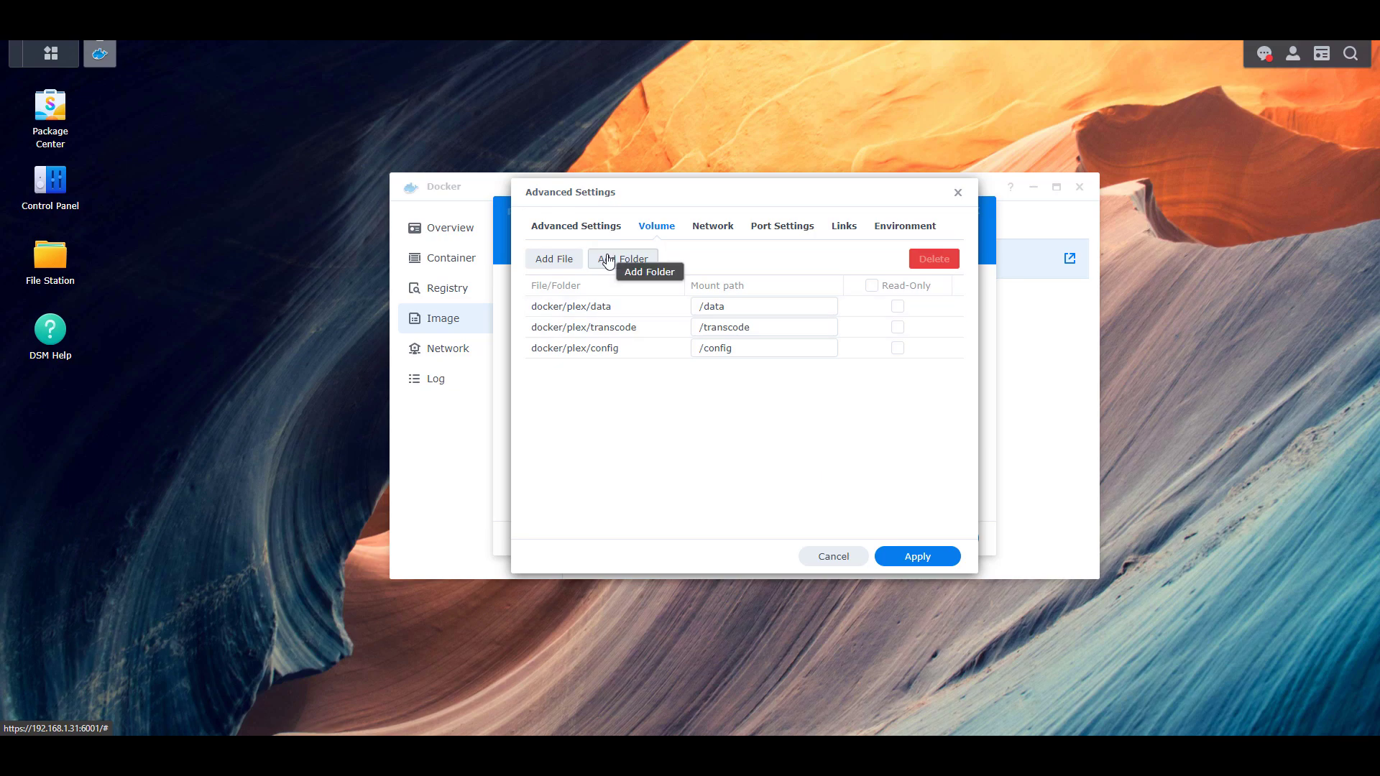
{"action": "left_click", "coordinate": [608, 259]}
{"action": "left_click", "coordinate": [631, 359]}
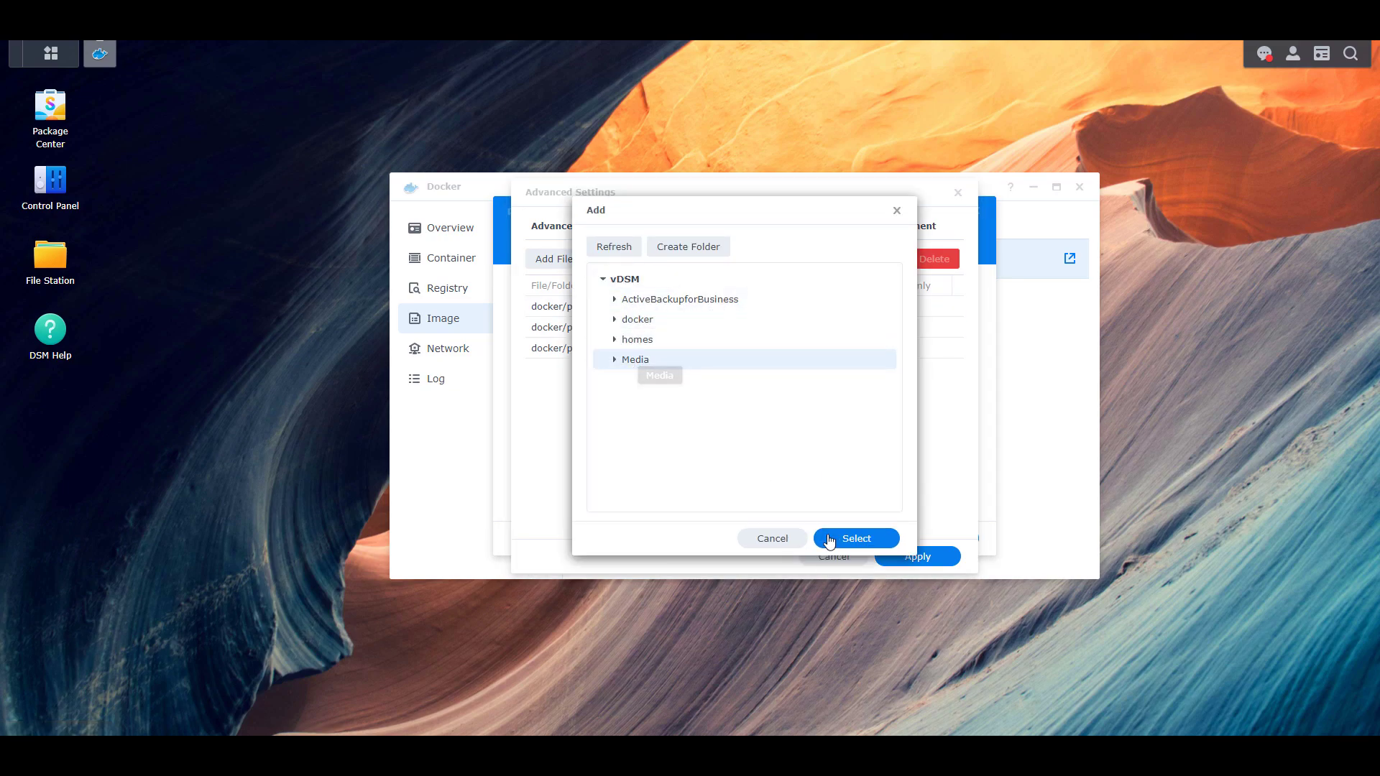
{"action": "left_click", "coordinate": [828, 538]}
{"action": "type", "text": "/media"}
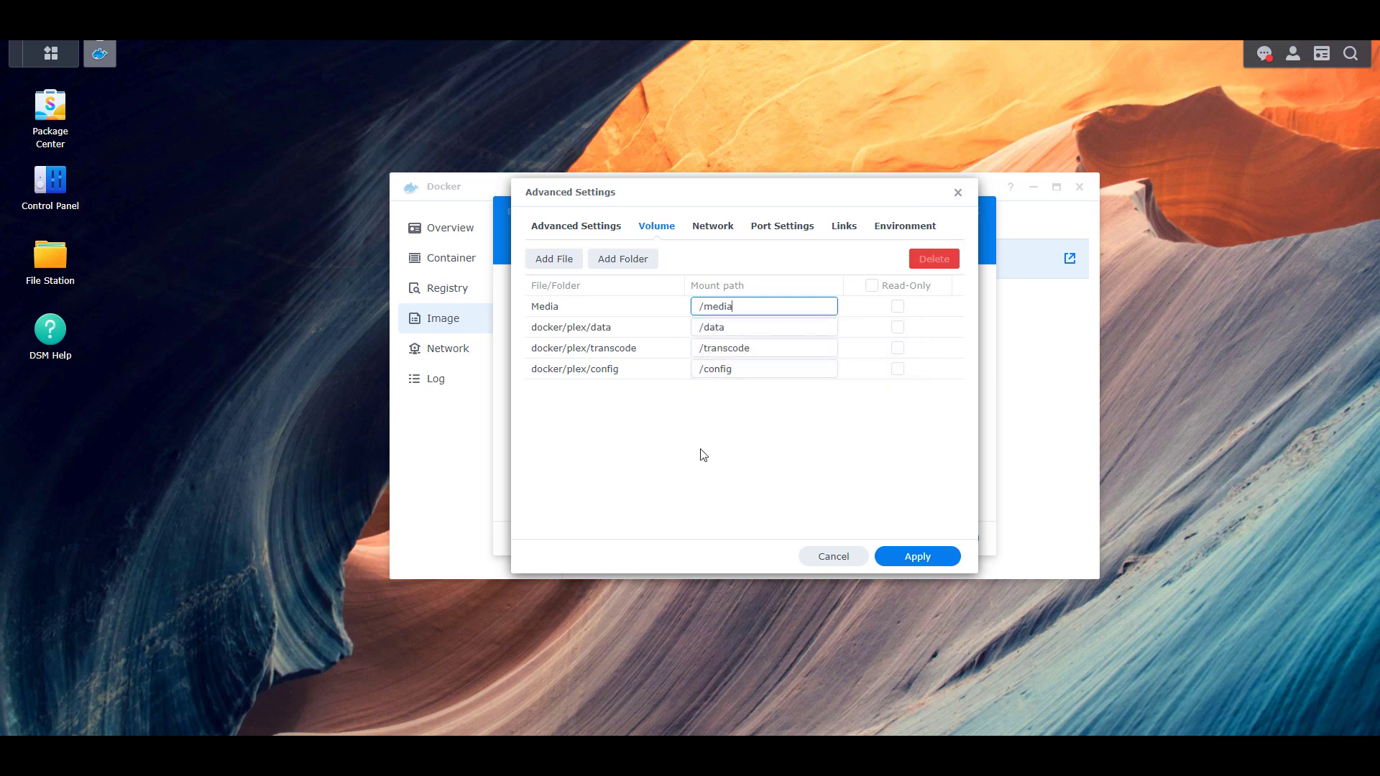
{"action": "key", "text": "Tab"}
Set the Plex container to use the same network as Docker Host
{"action": "left_click", "coordinate": [698, 228]}
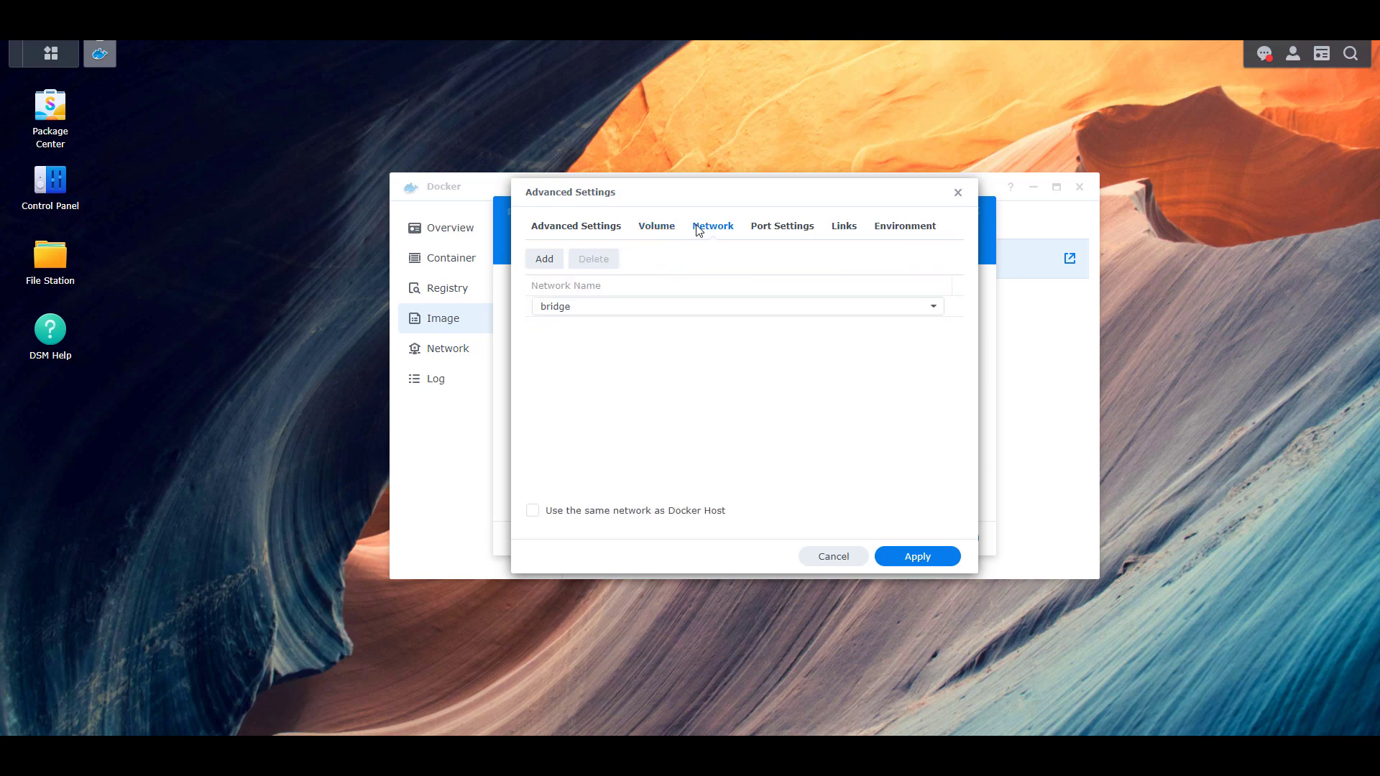
{"action": "left_click", "coordinate": [556, 511]}
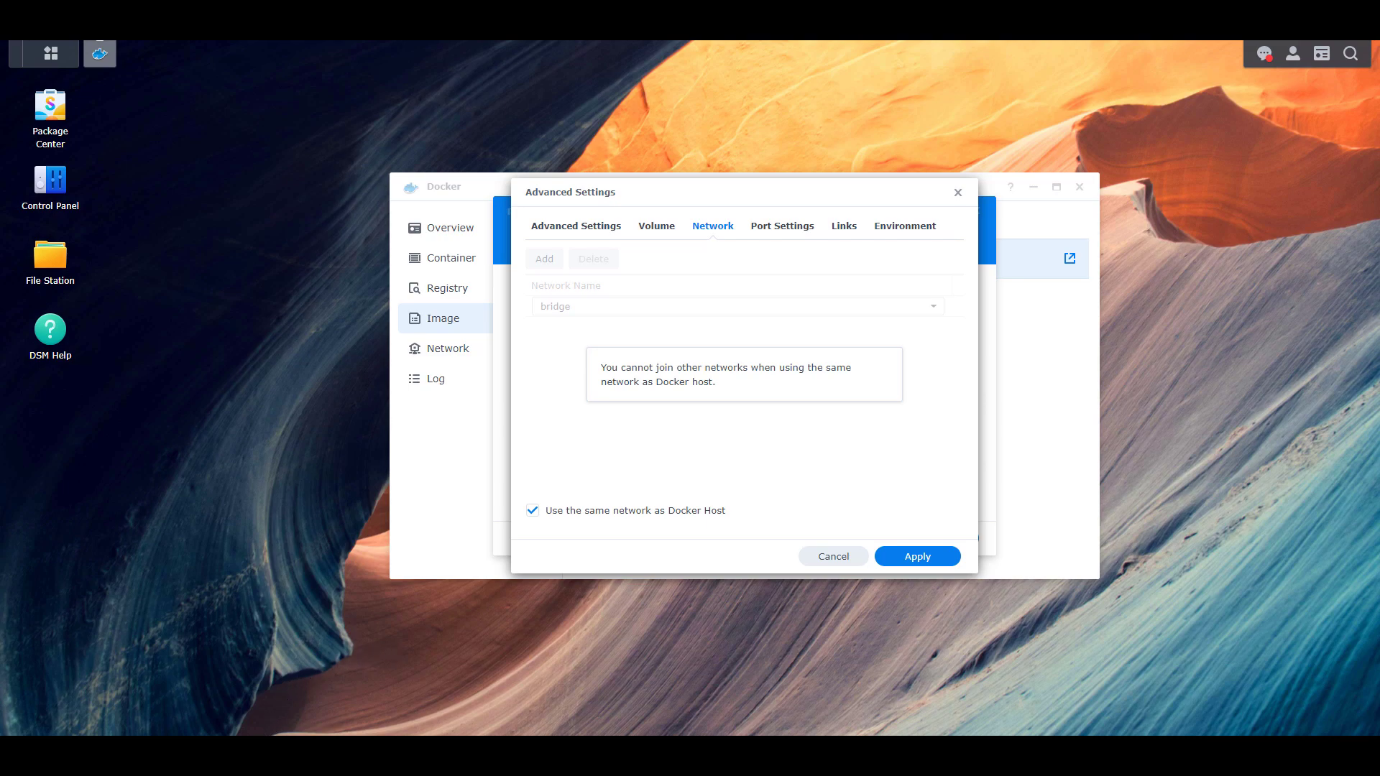
In the SSH terminal, run id for the NAS user to reveal uid 1026 and gid 100
{"action": "left_click", "coordinate": [264, 755]}
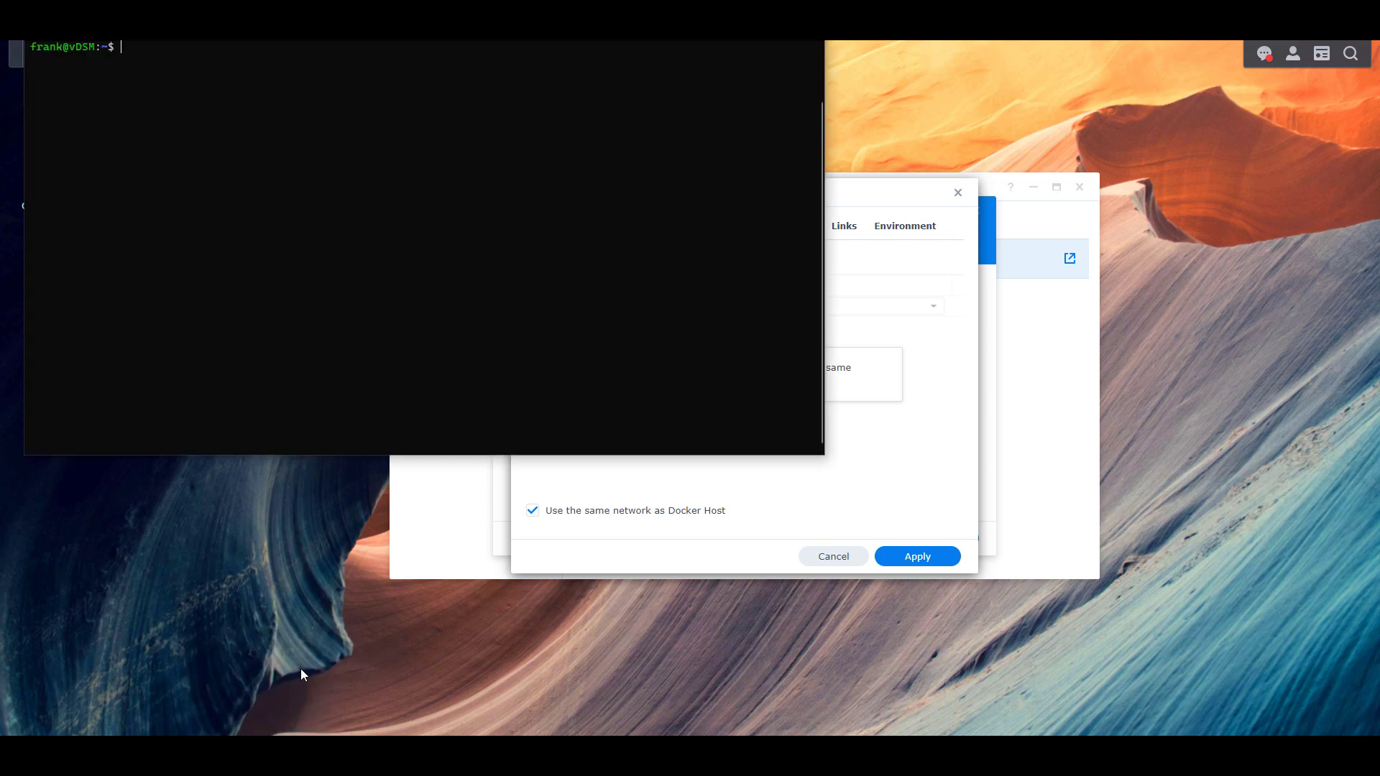
{"action": "left_click_drag", "start_coordinate": [400, 44], "coordinate": [578, 156]}
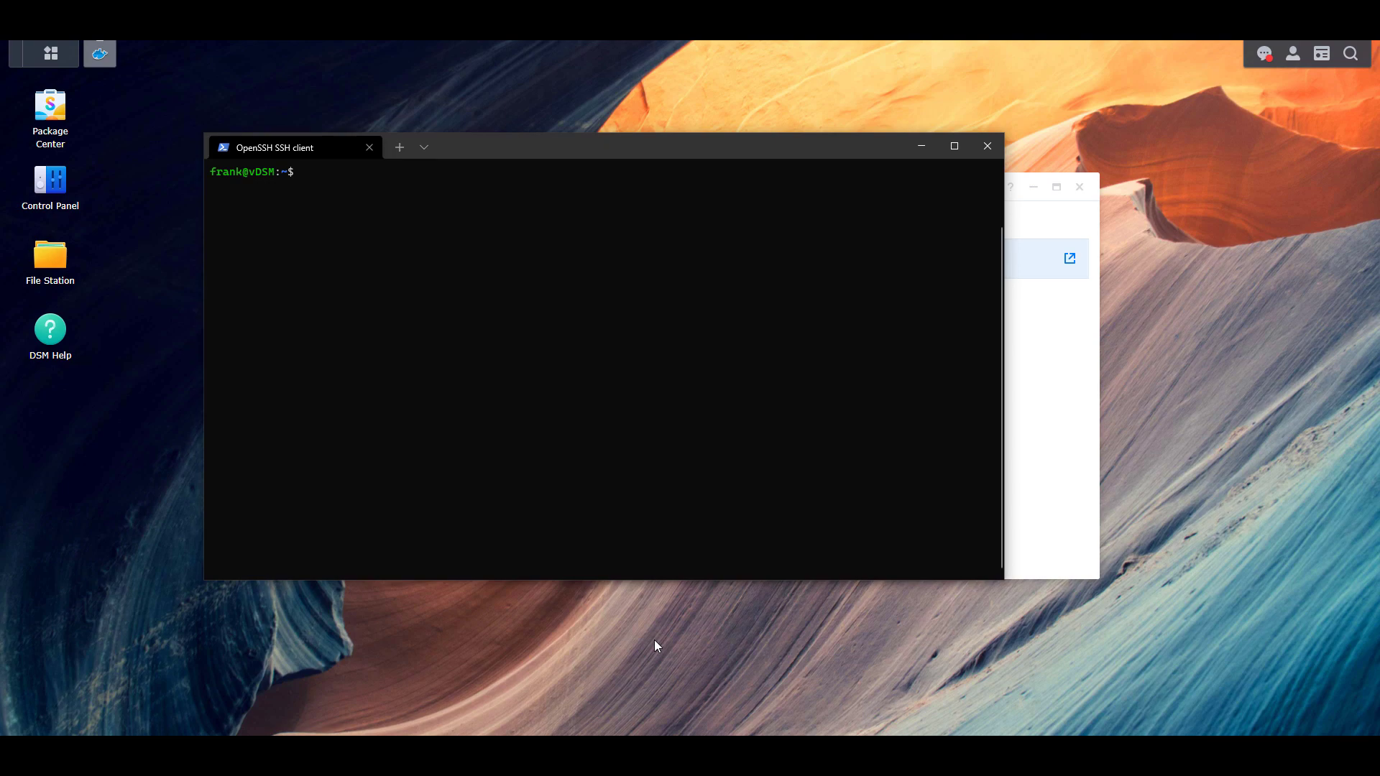
{"action": "type", "text": "id frank"}
{"action": "key", "text": "Return"}
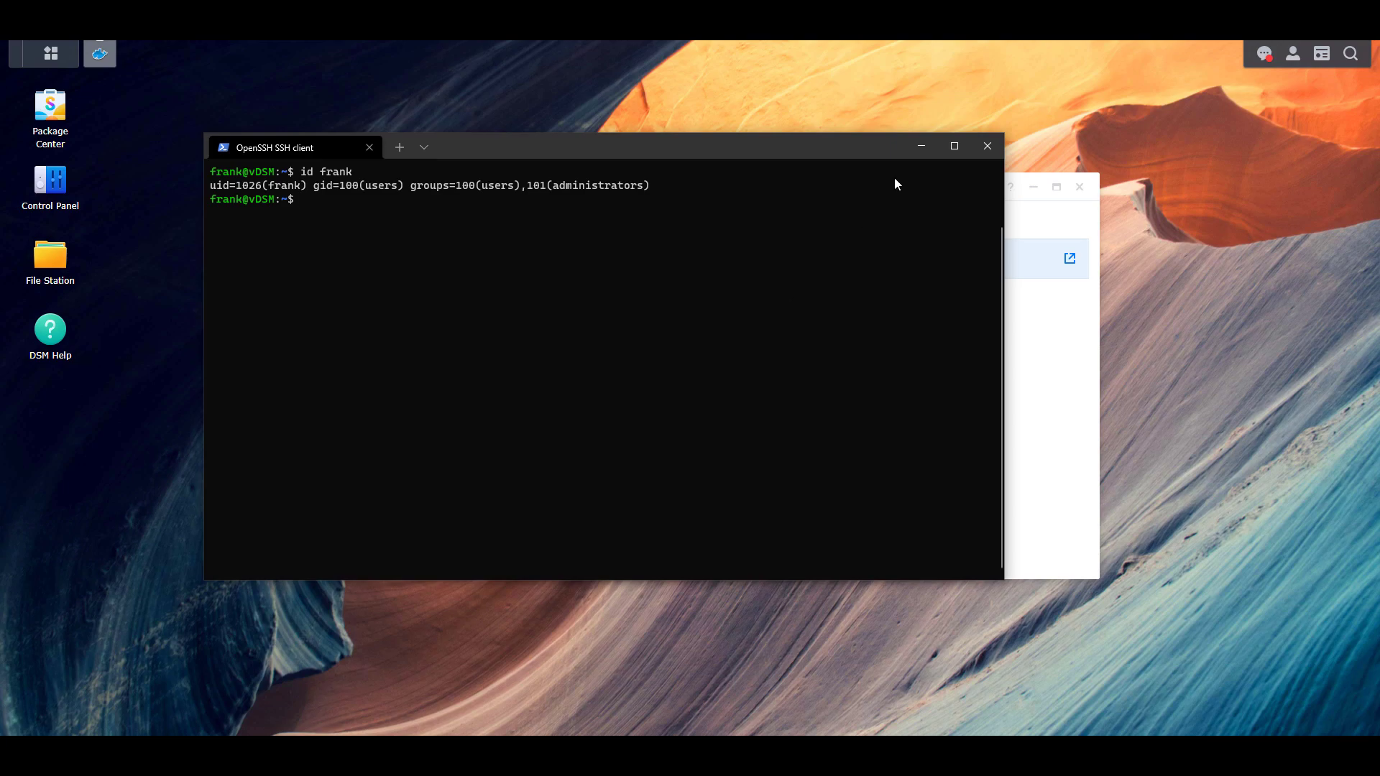
Add environment variables PUID=1026 and GUID=100, apply the settings and advance to the summary
{"action": "left_click", "coordinate": [920, 146]}
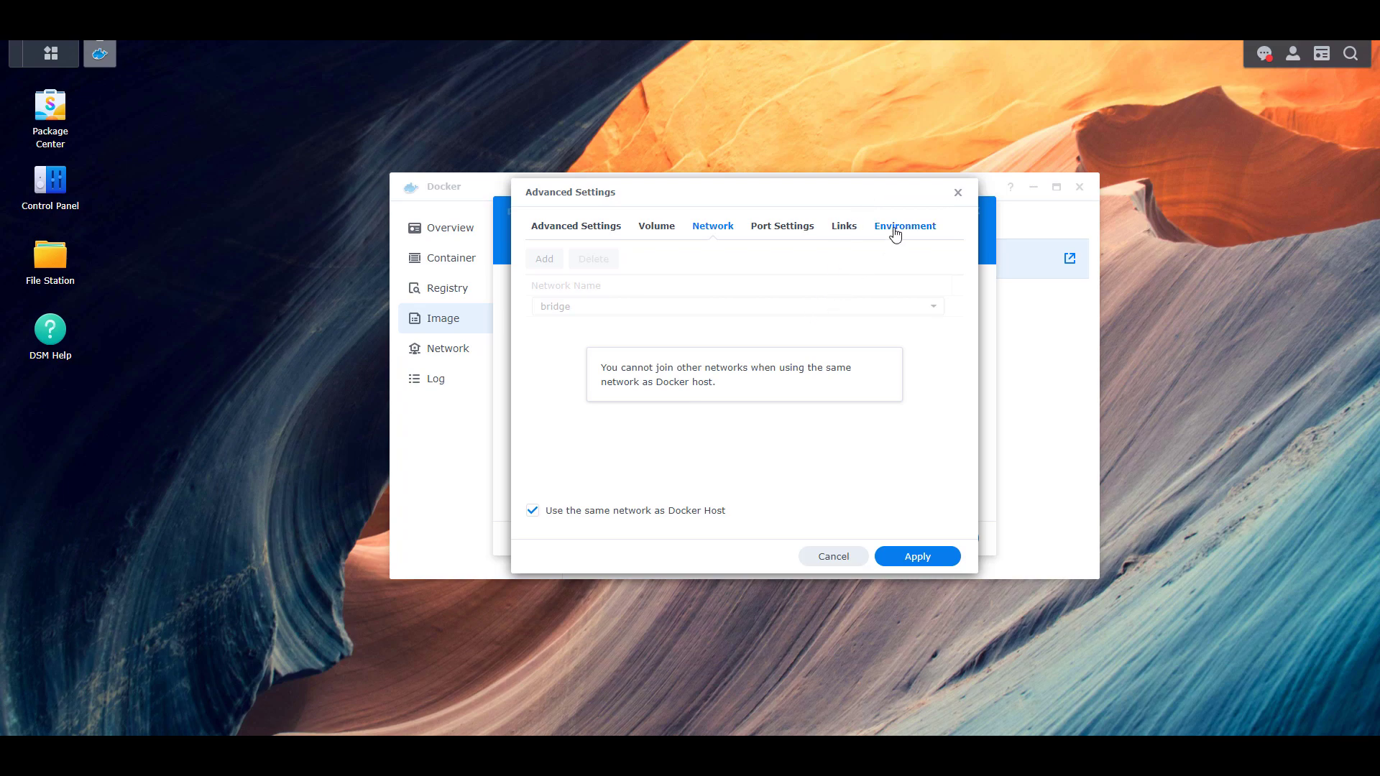
{"action": "left_click", "coordinate": [893, 229]}
{"action": "left_click", "coordinate": [544, 259]}
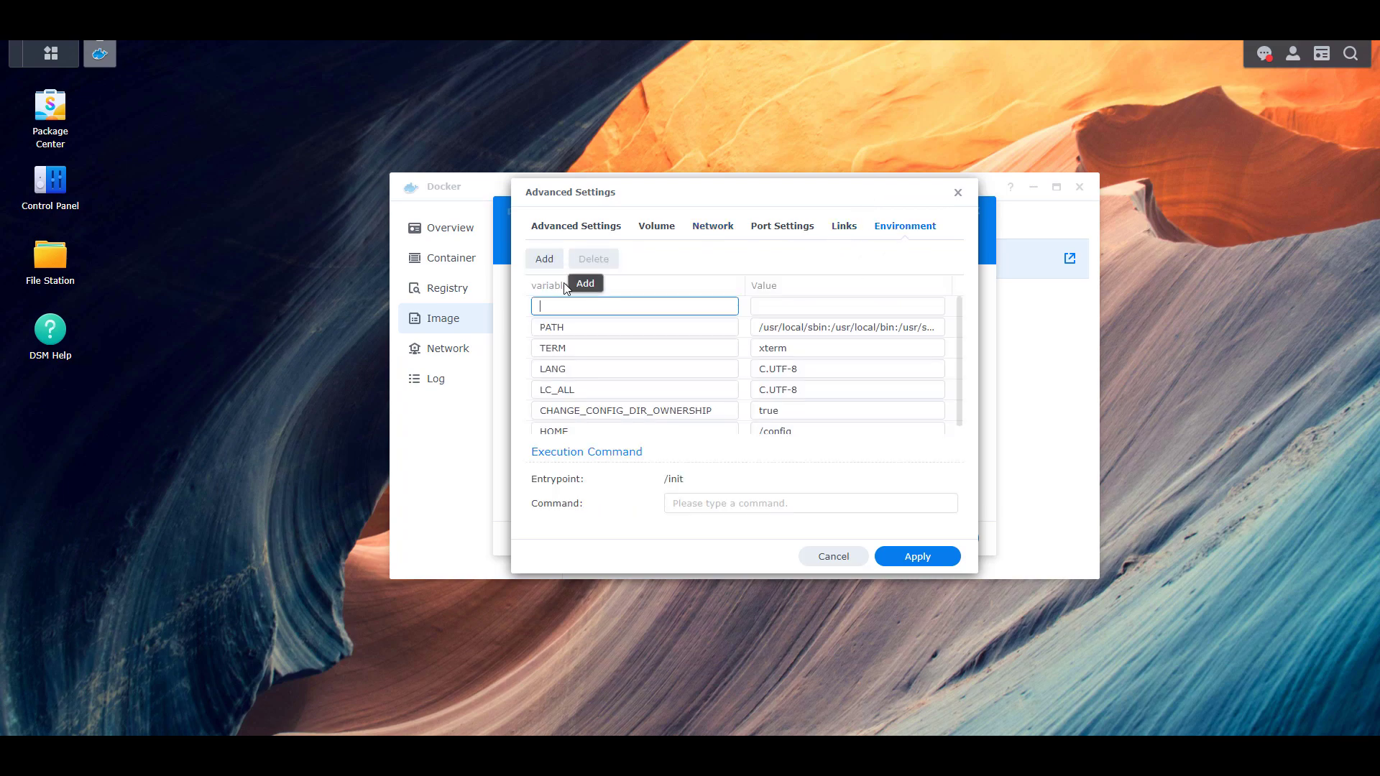
{"action": "type", "text": "PUID"}
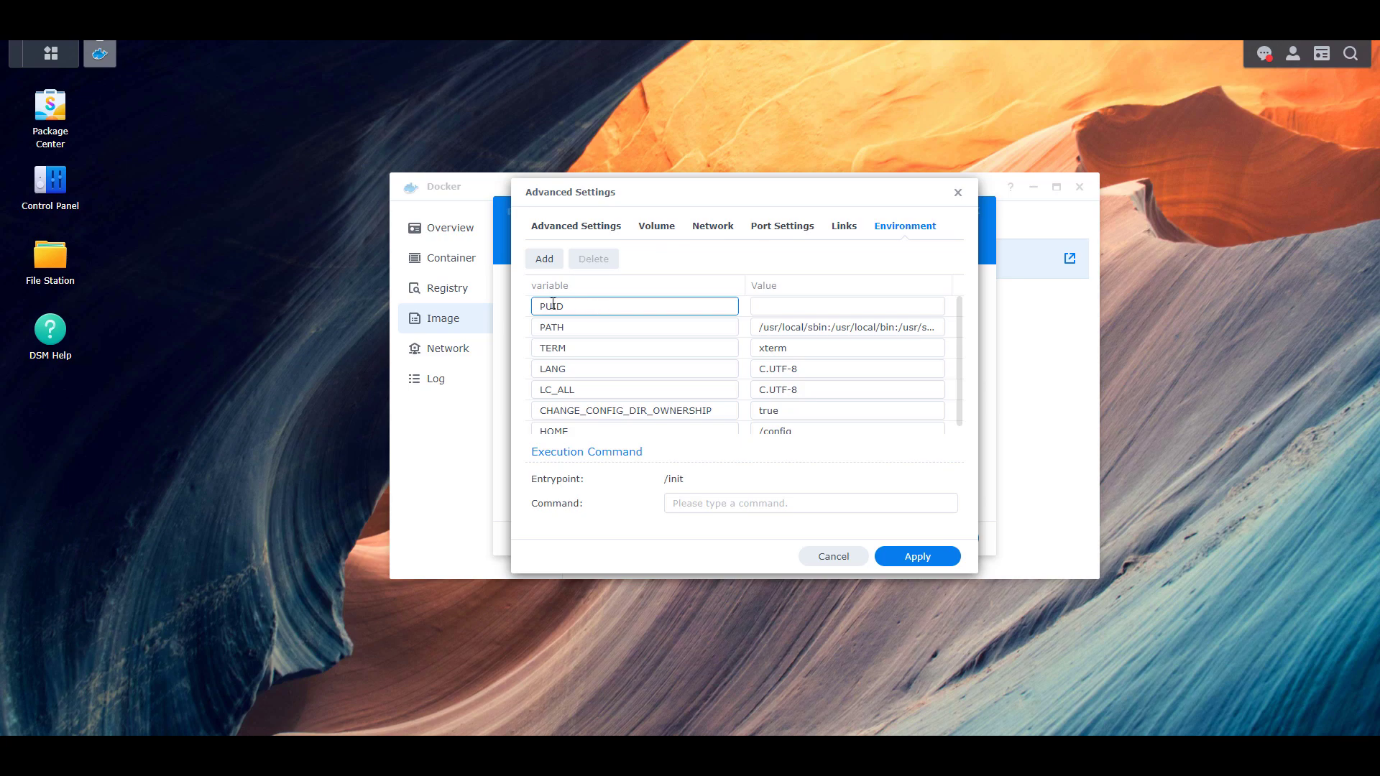
{"action": "left_click", "coordinate": [544, 258]}
{"action": "type", "text": "GUID"}
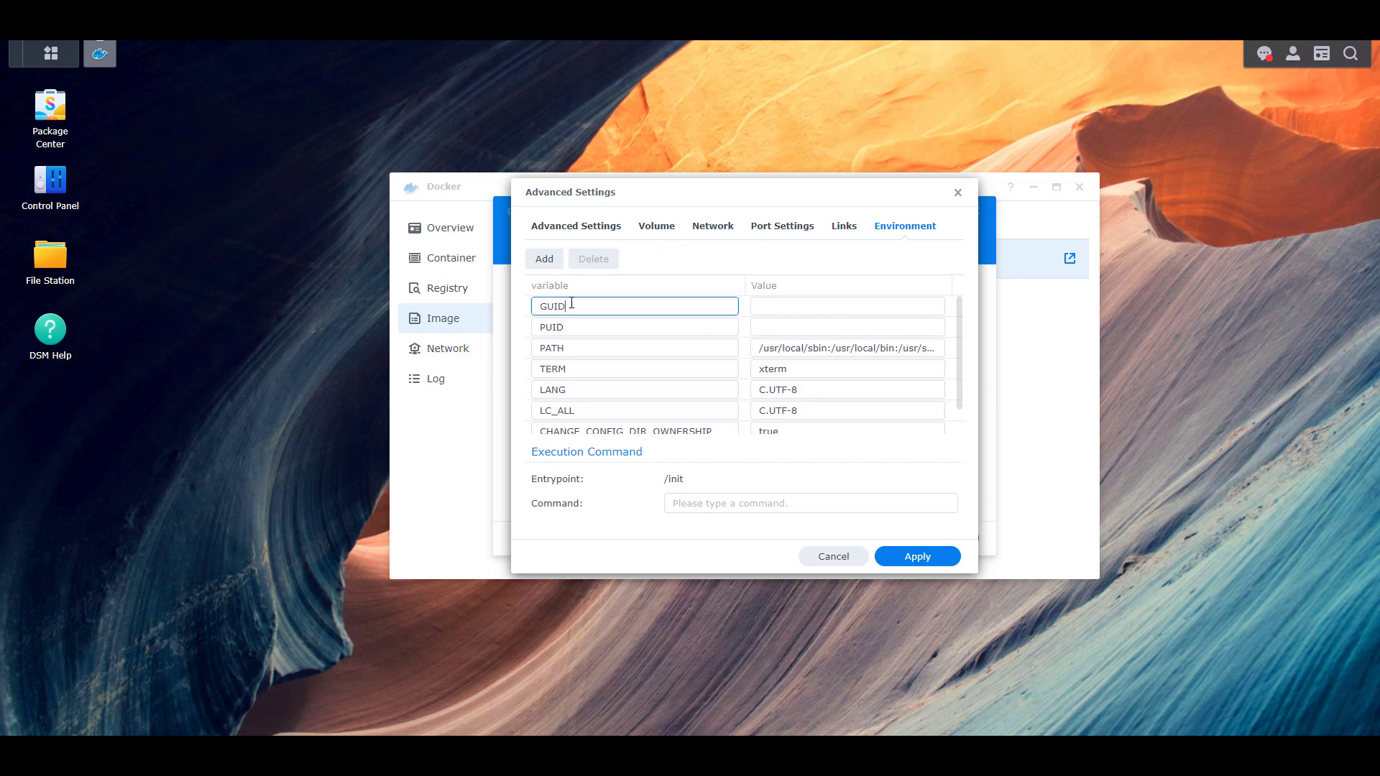
{"action": "left_click", "coordinate": [783, 327]}
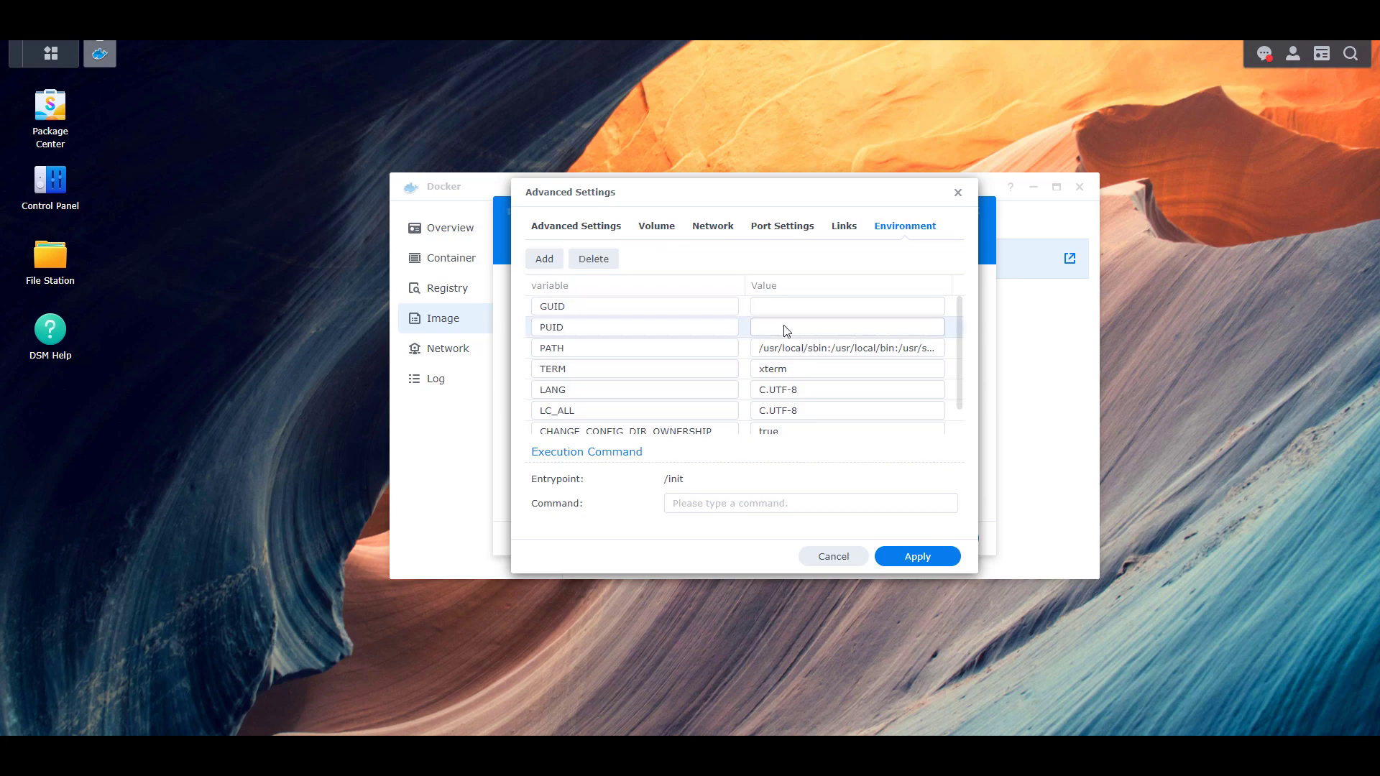
{"action": "type", "text": "1026"}
{"action": "left_click", "coordinate": [822, 304]}
{"action": "type", "text": "1"}
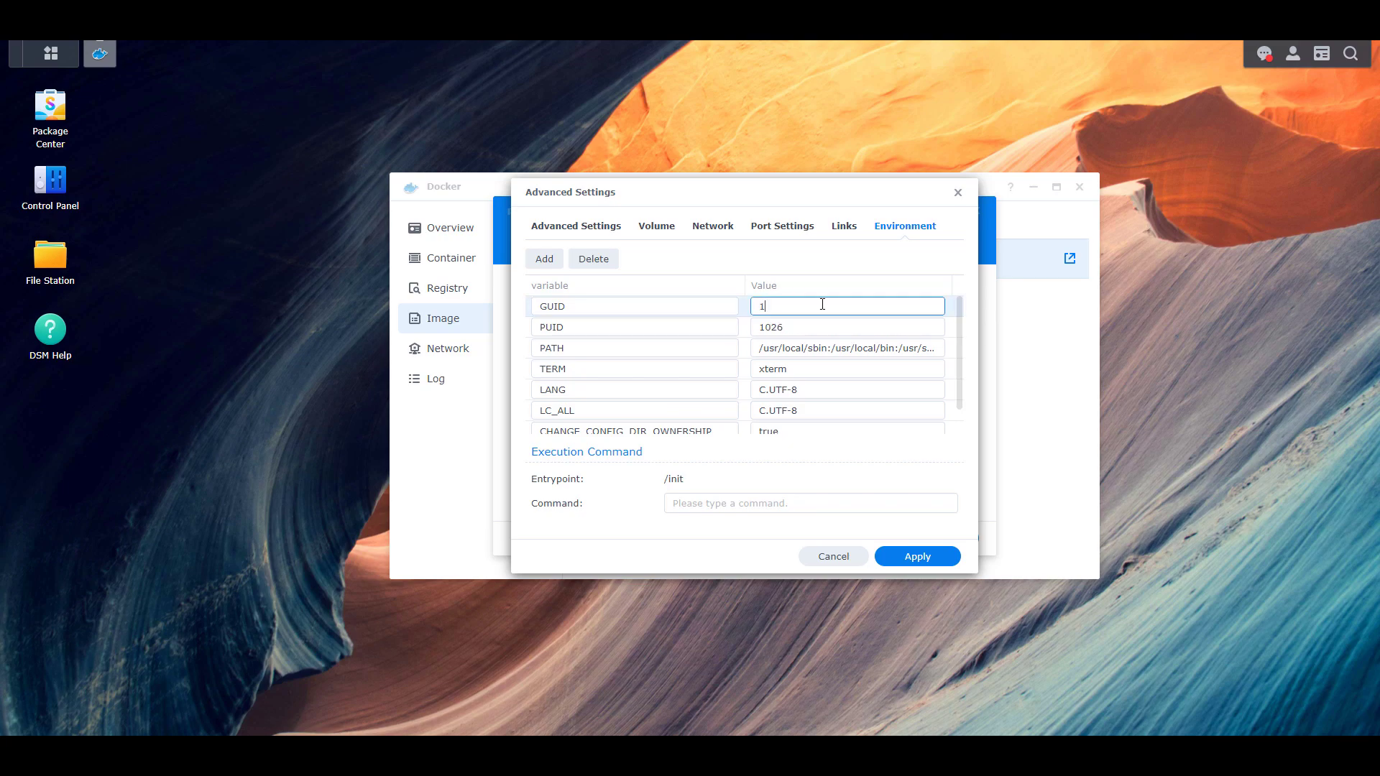
{"action": "type", "text": "00"}
{"action": "left_click", "coordinate": [826, 270]}
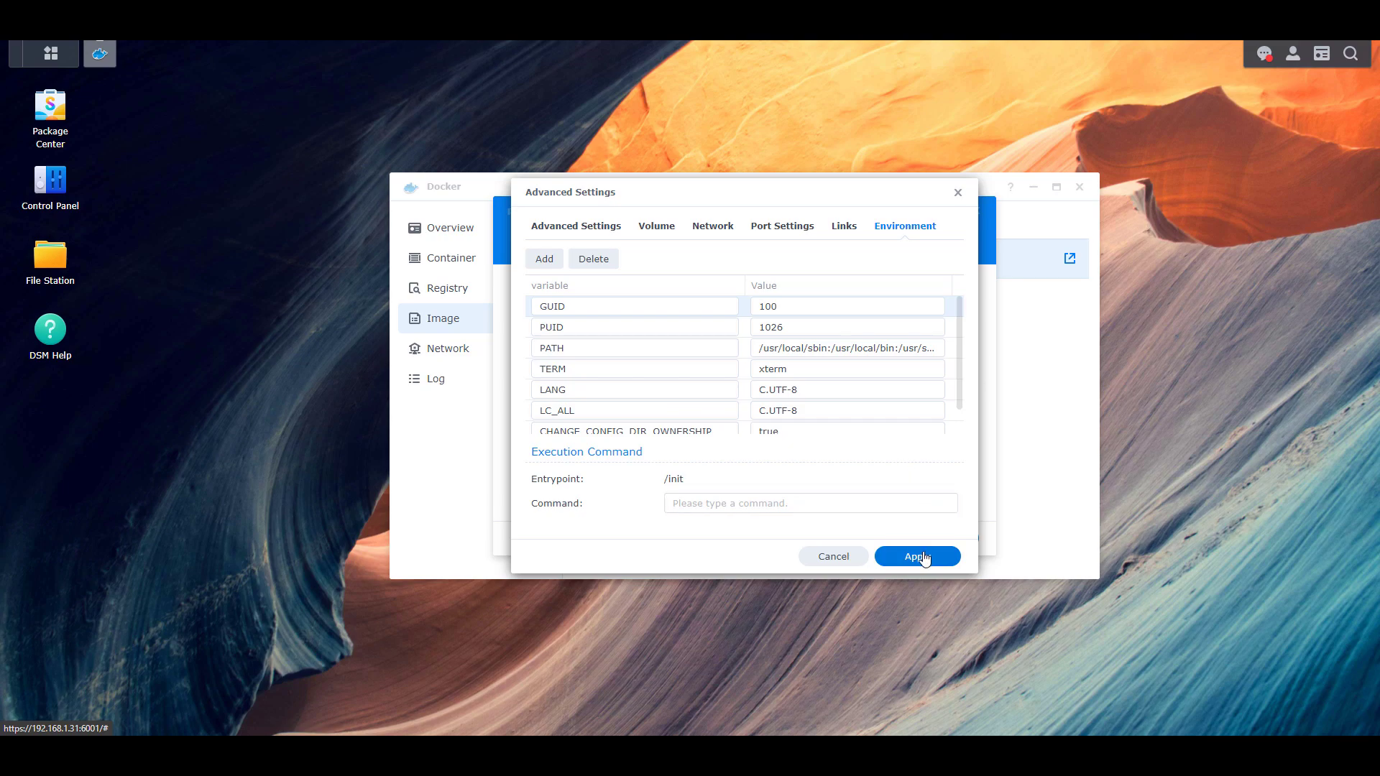
{"action": "left_click", "coordinate": [923, 557]}
{"action": "left_click", "coordinate": [927, 546]}
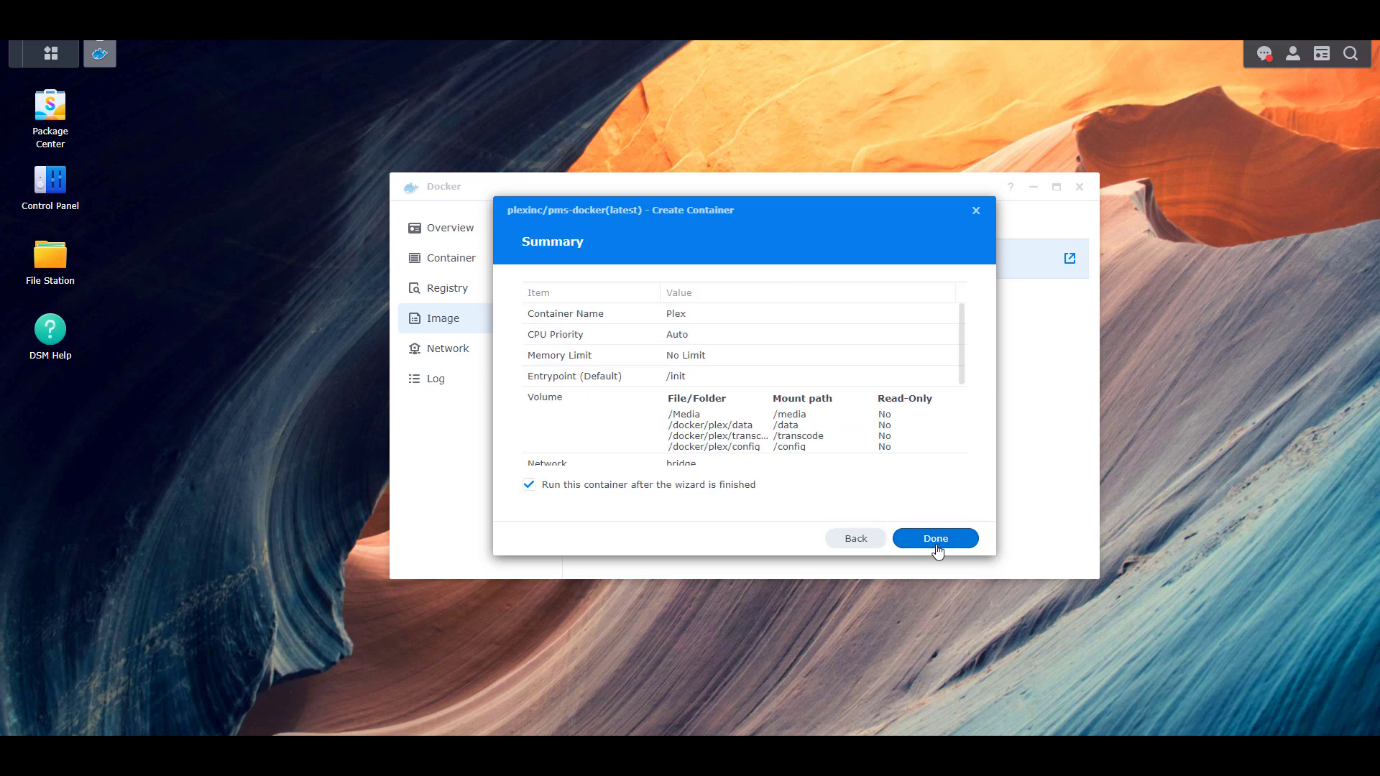
Create and start the Plex container, then sign in to Plex Web with an email account
{"action": "left_click", "coordinate": [938, 544]}
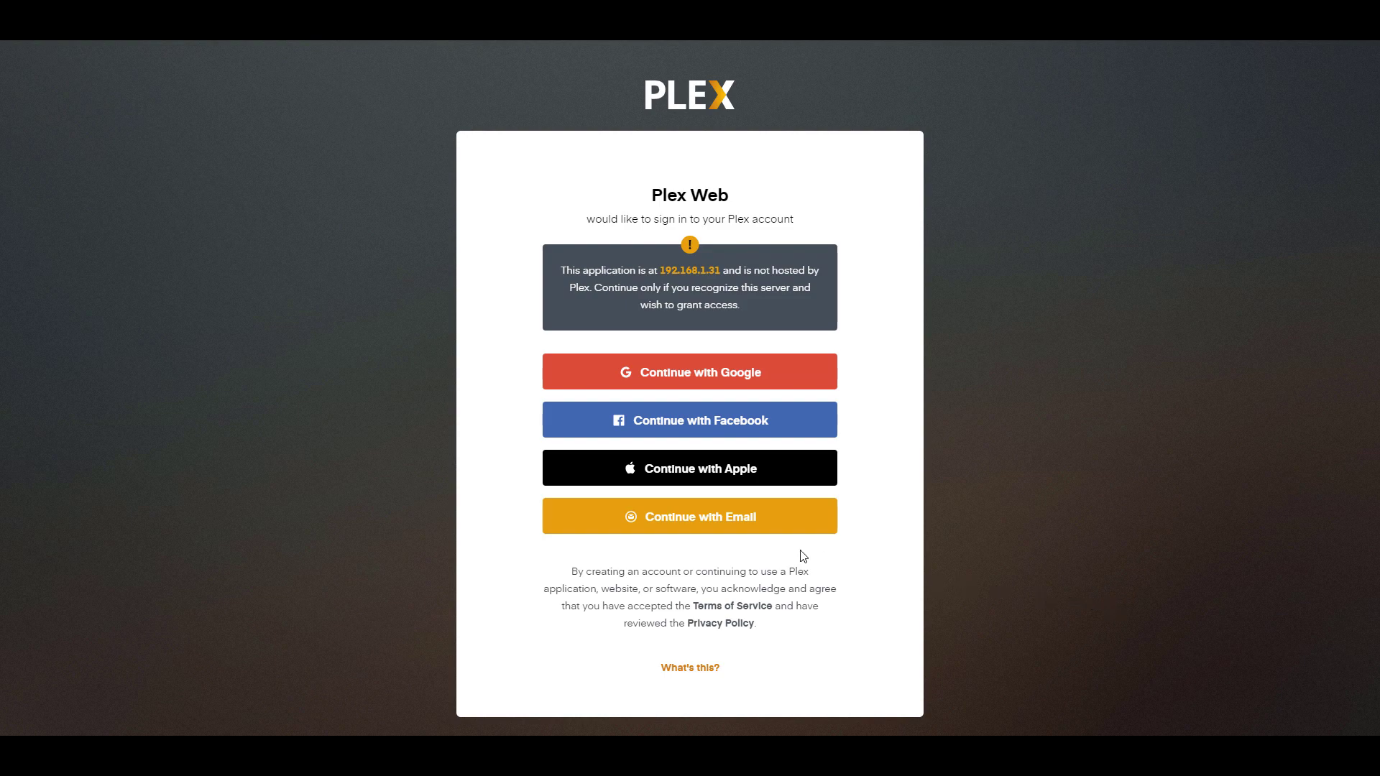
{"action": "left_click", "coordinate": [770, 524]}
{"action": "key", "text": "Return"}
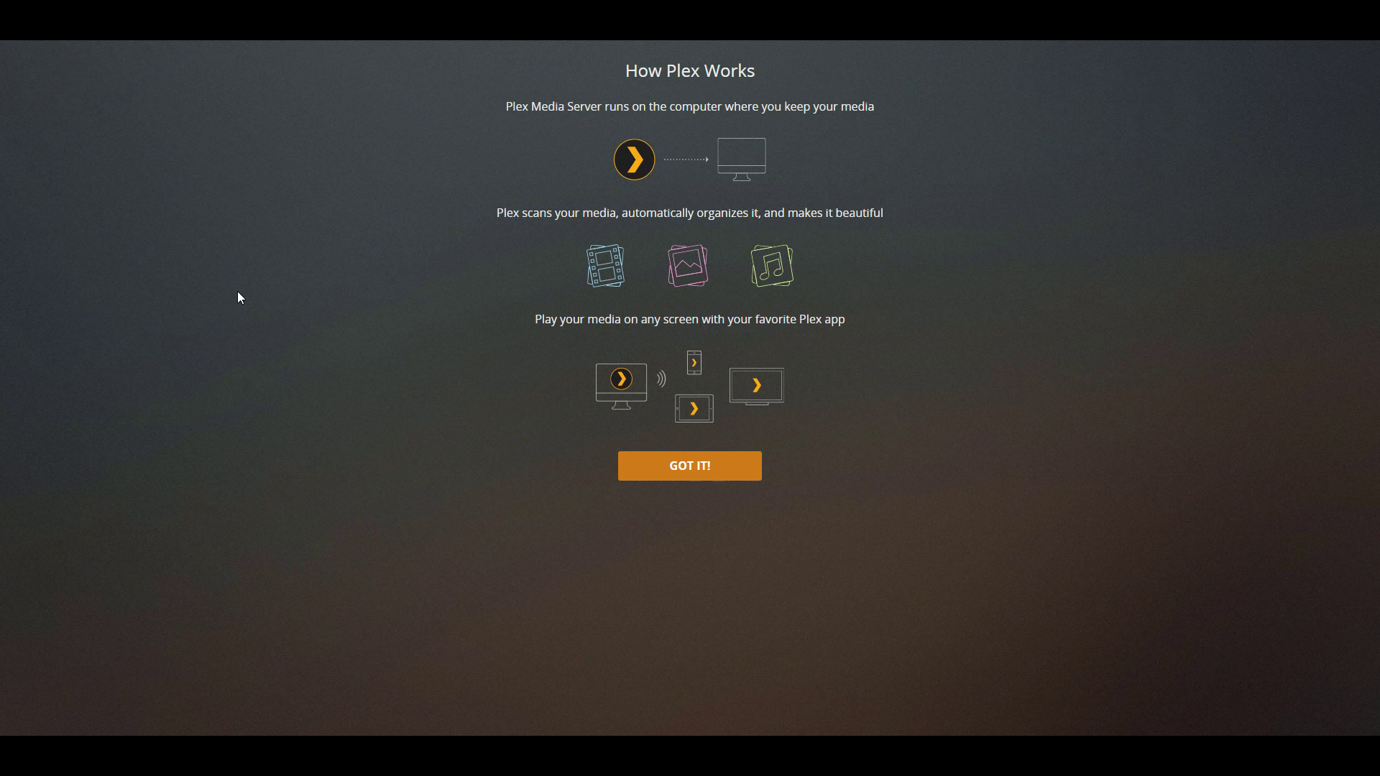
Dismiss the intro and Plex Pass offer, and turn off outside-home media access
{"action": "left_click", "coordinate": [657, 468]}
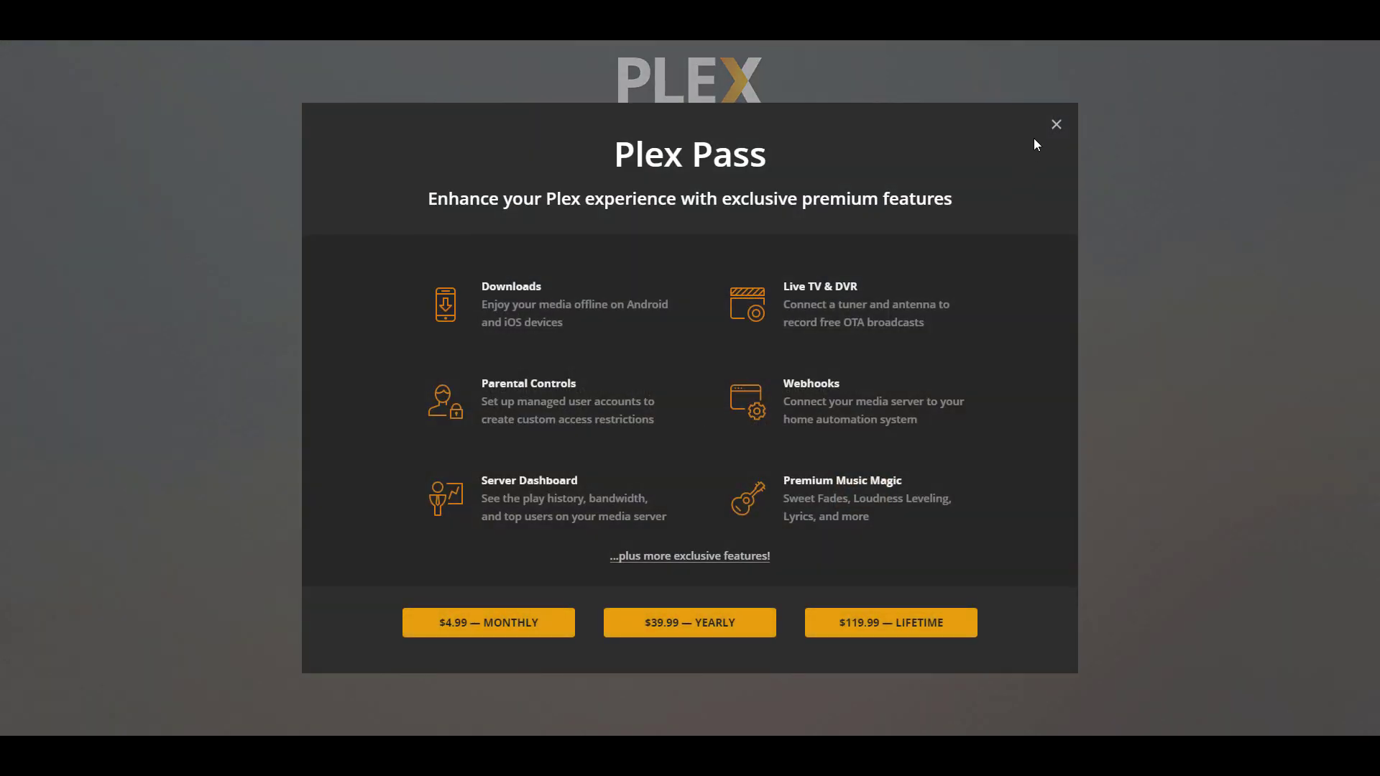
{"action": "left_click", "coordinate": [1052, 124]}
{"action": "left_click", "coordinate": [683, 370]}
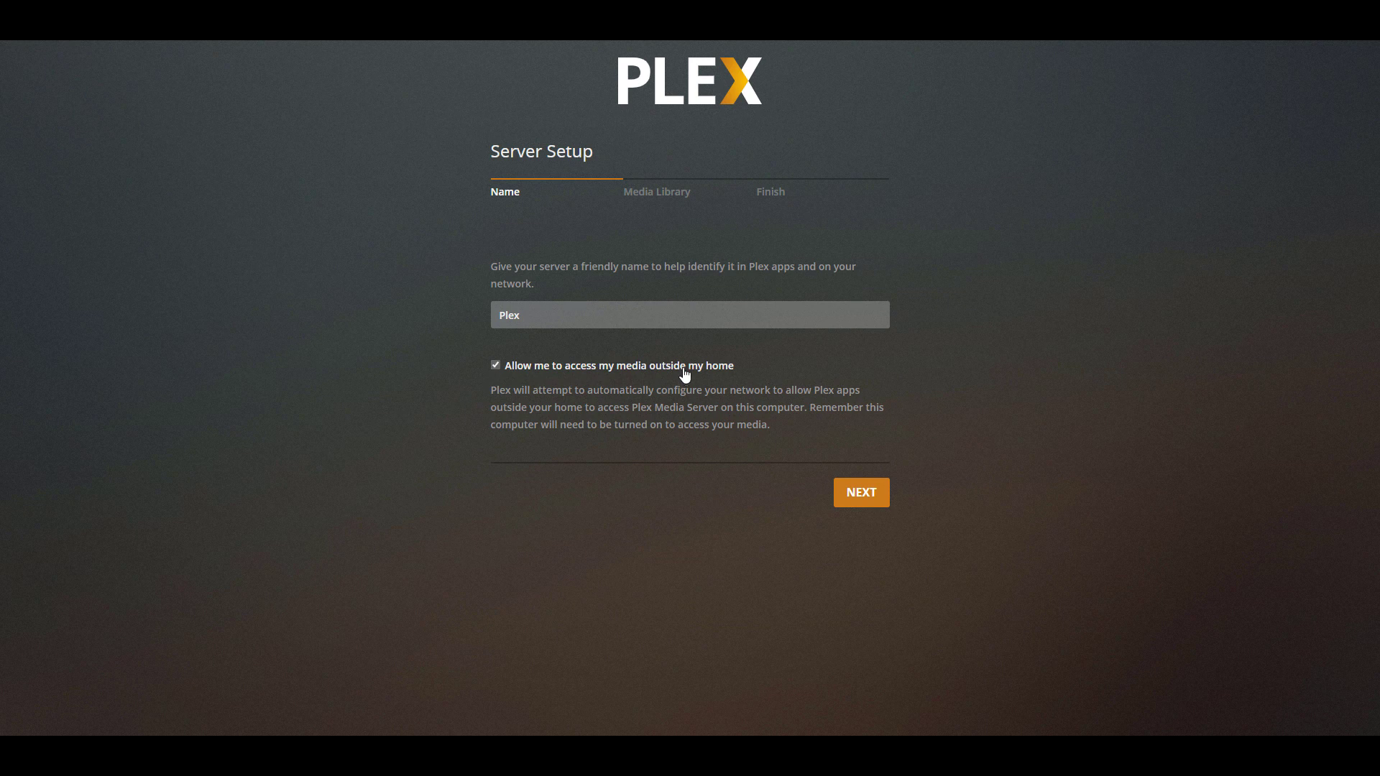
{"action": "left_click", "coordinate": [846, 493]}
Add a Movies library using the /media/Movies folder
{"action": "left_click", "coordinate": [701, 348]}
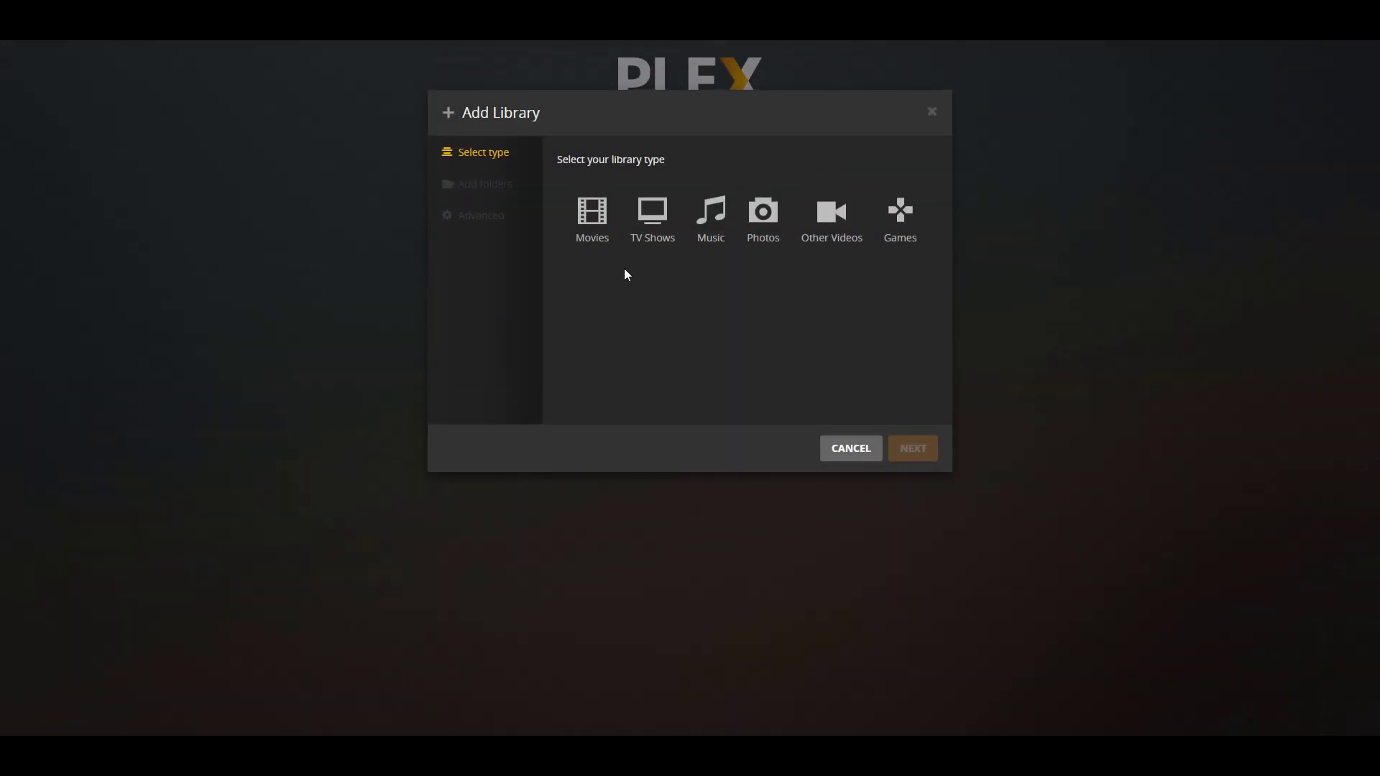
{"action": "left_click", "coordinate": [598, 237]}
{"action": "left_click", "coordinate": [475, 184]}
{"action": "left_click", "coordinate": [708, 206]}
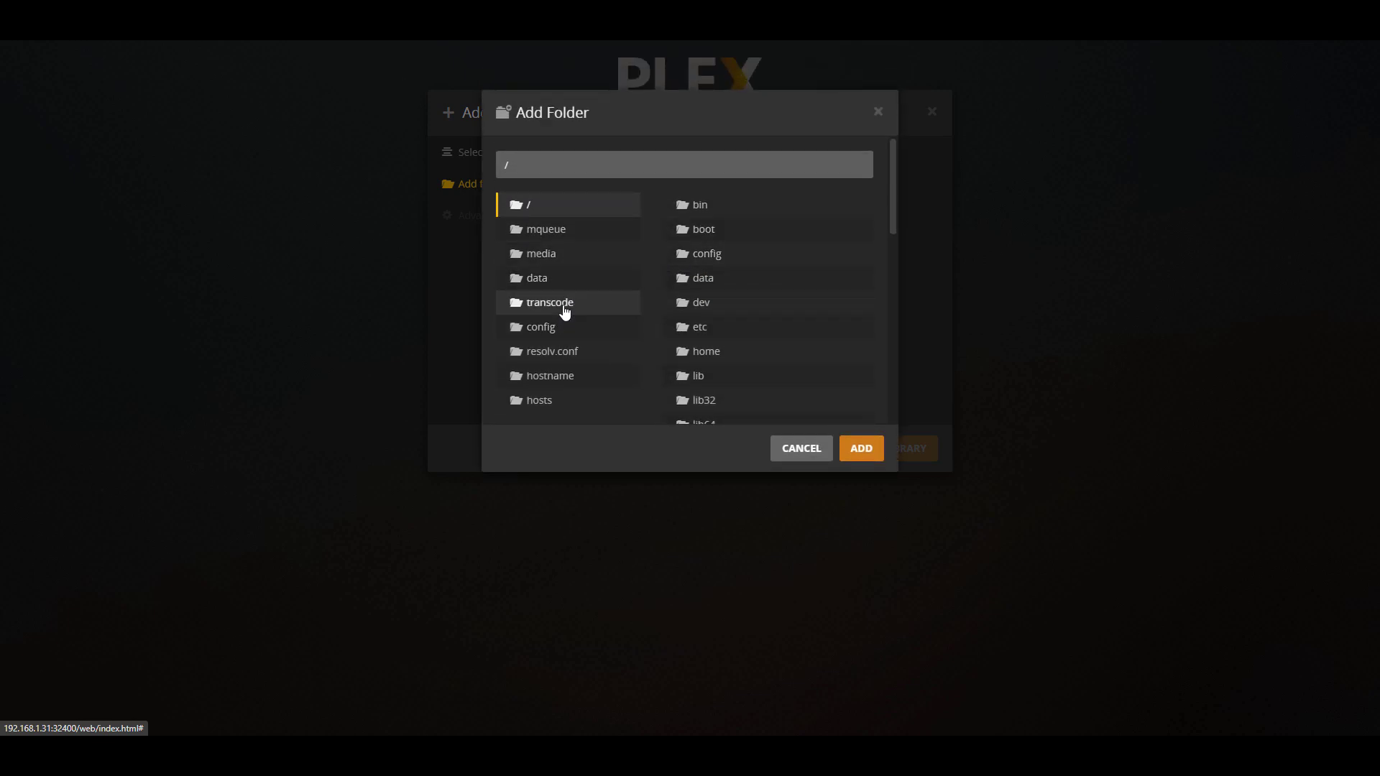
{"action": "left_click", "coordinate": [561, 259]}
{"action": "left_click", "coordinate": [714, 241]}
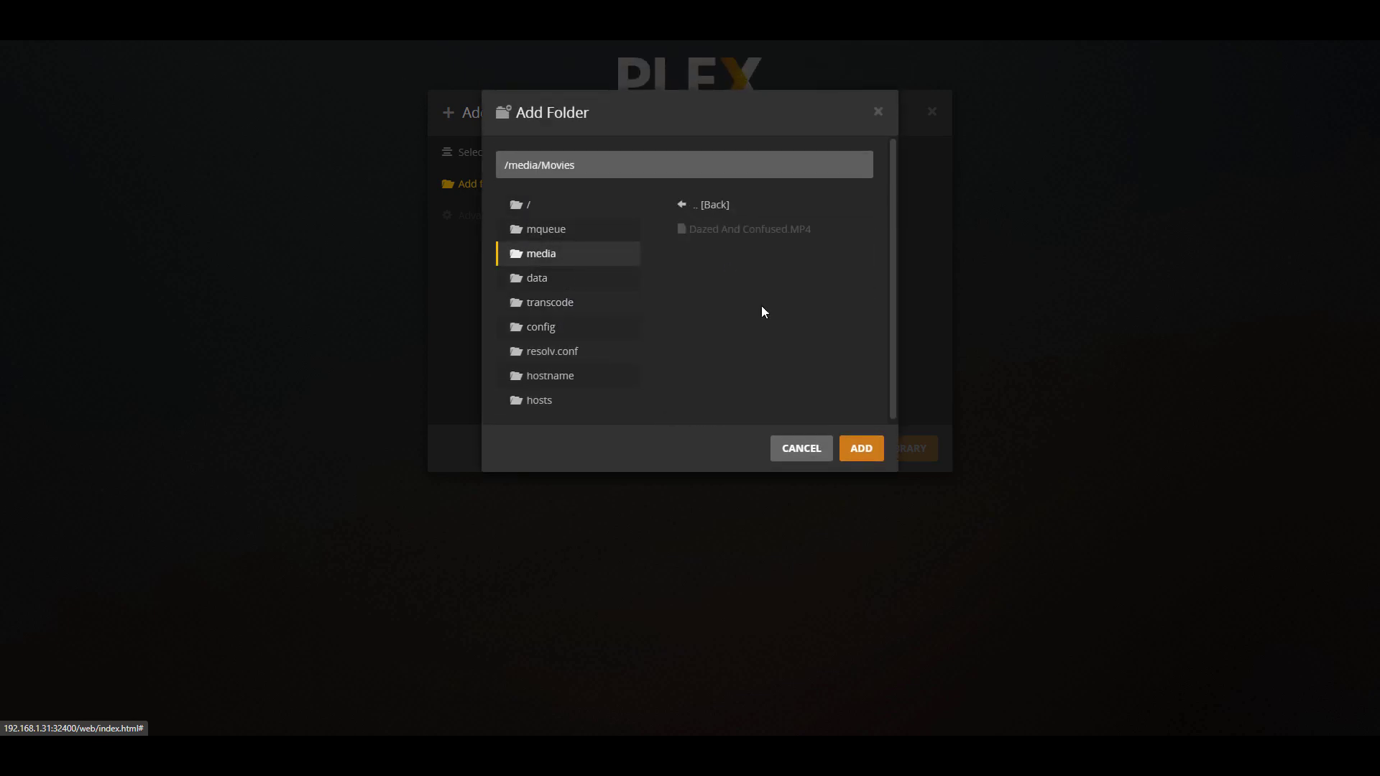
{"action": "left_click", "coordinate": [866, 451]}
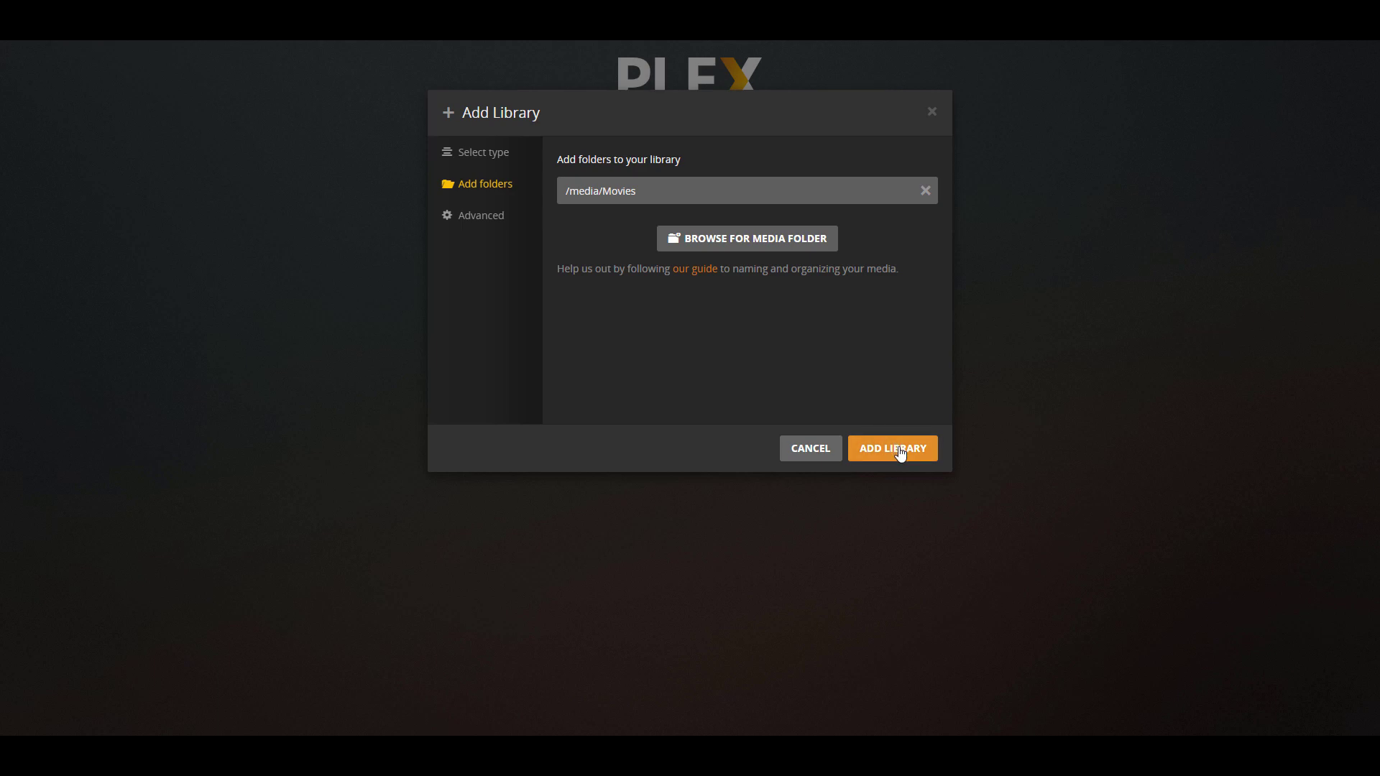
{"action": "left_click", "coordinate": [899, 450]}
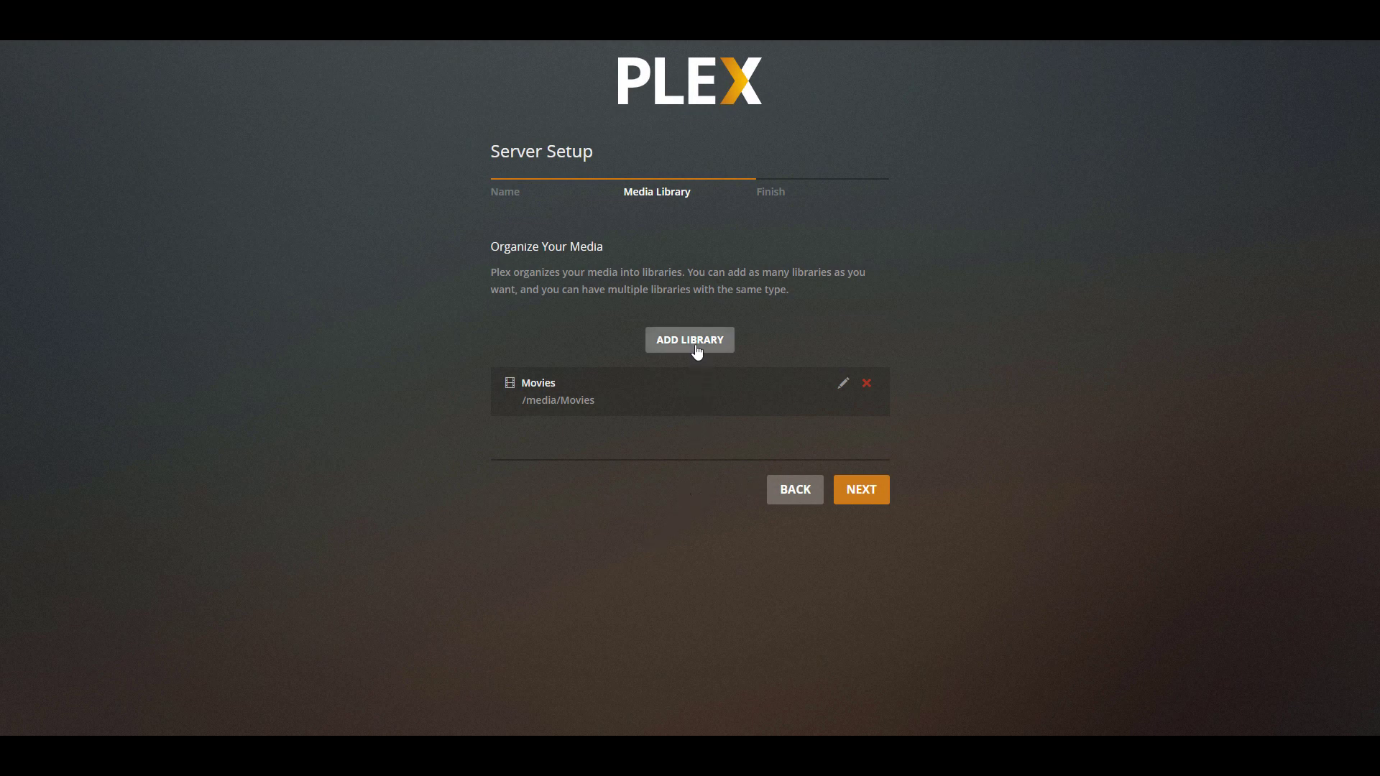
Add a TV Shows library from /media/TV Shows and finish server setup
{"action": "left_click", "coordinate": [696, 347]}
{"action": "left_click", "coordinate": [632, 236]}
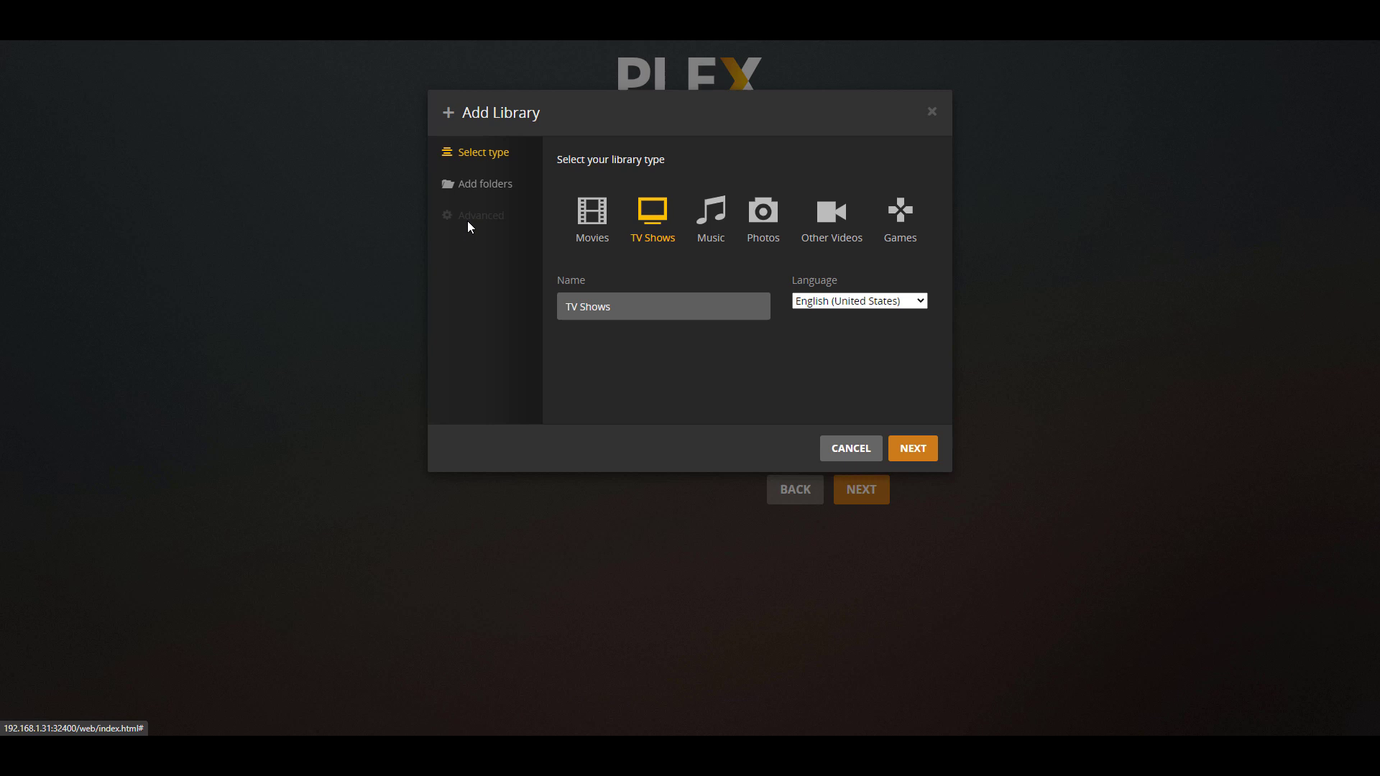
{"action": "left_click", "coordinate": [478, 188]}
{"action": "left_click", "coordinate": [684, 204]}
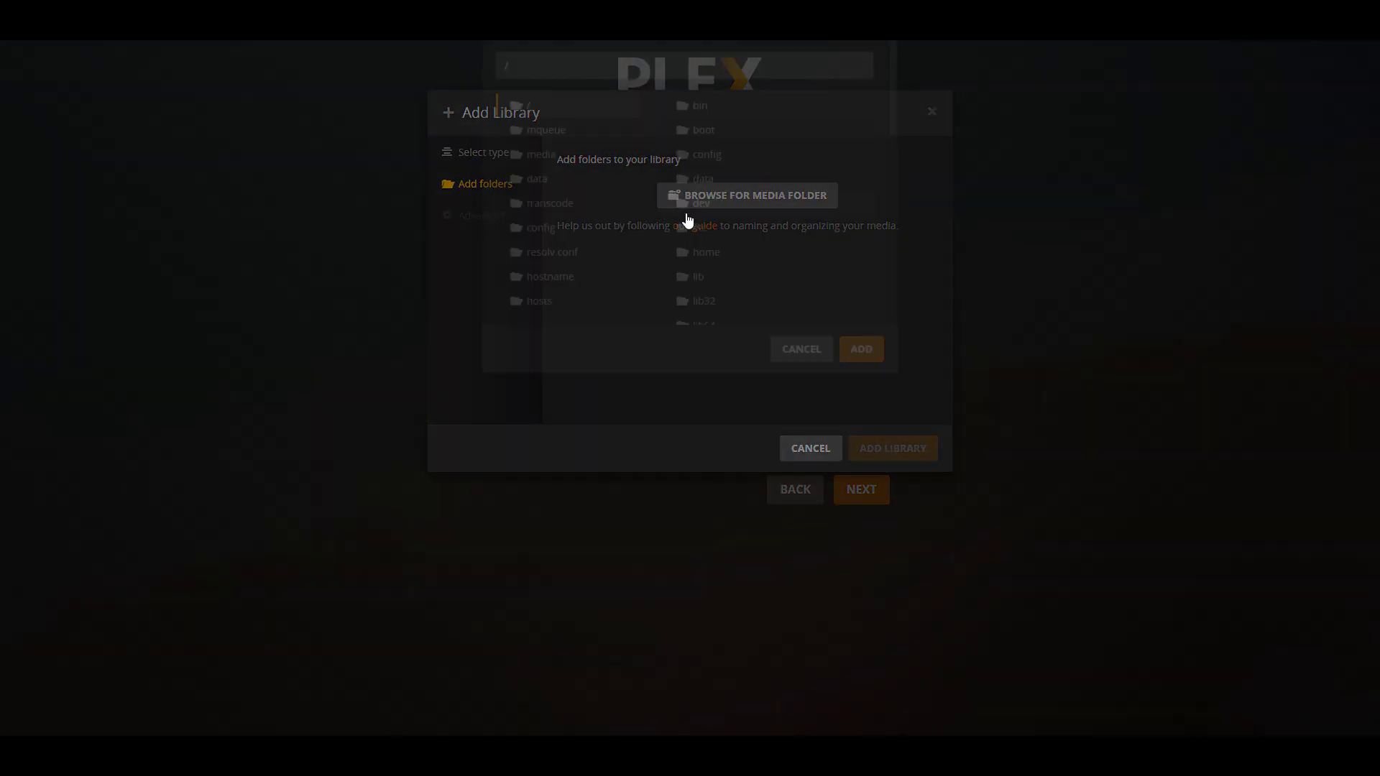
{"action": "left_click", "coordinate": [561, 254]}
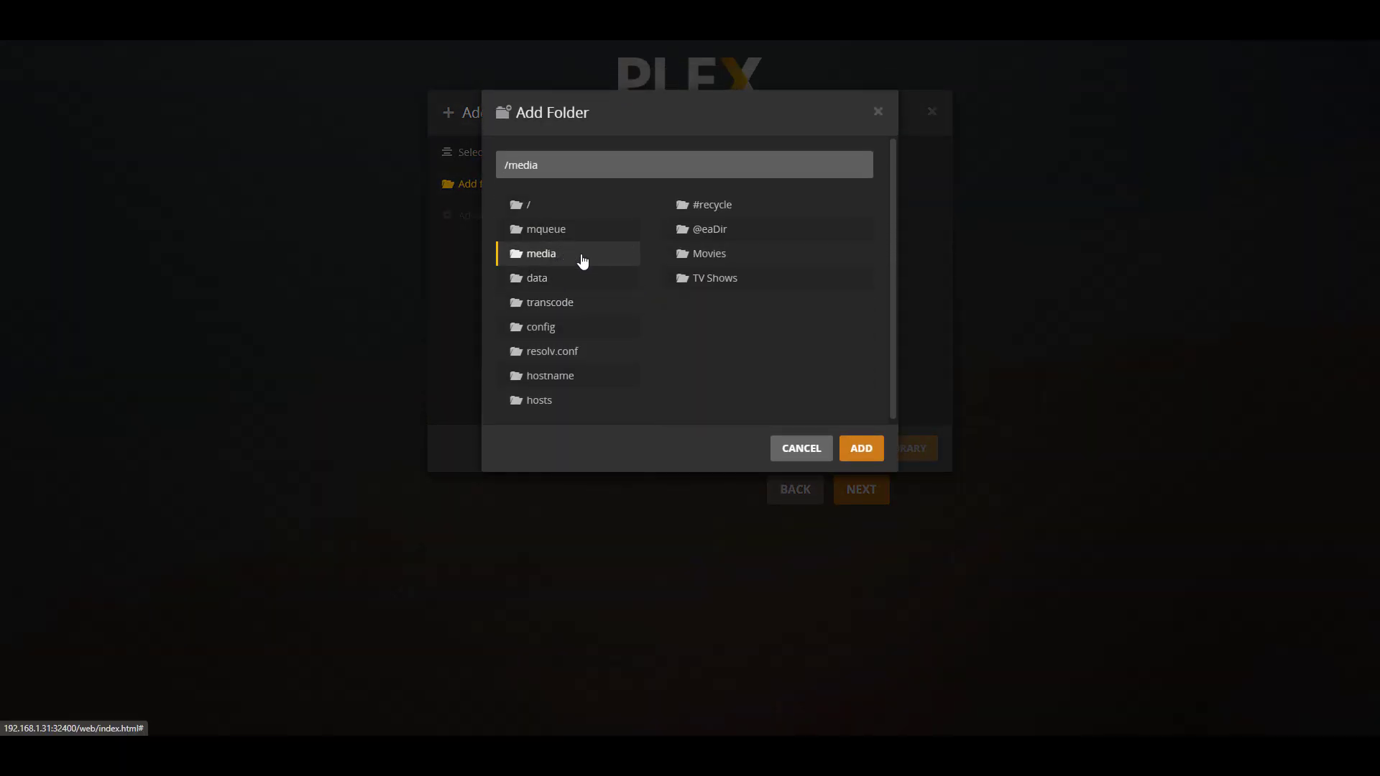
{"action": "left_click", "coordinate": [719, 279]}
{"action": "left_click", "coordinate": [859, 449]}
{"action": "left_click", "coordinate": [873, 450]}
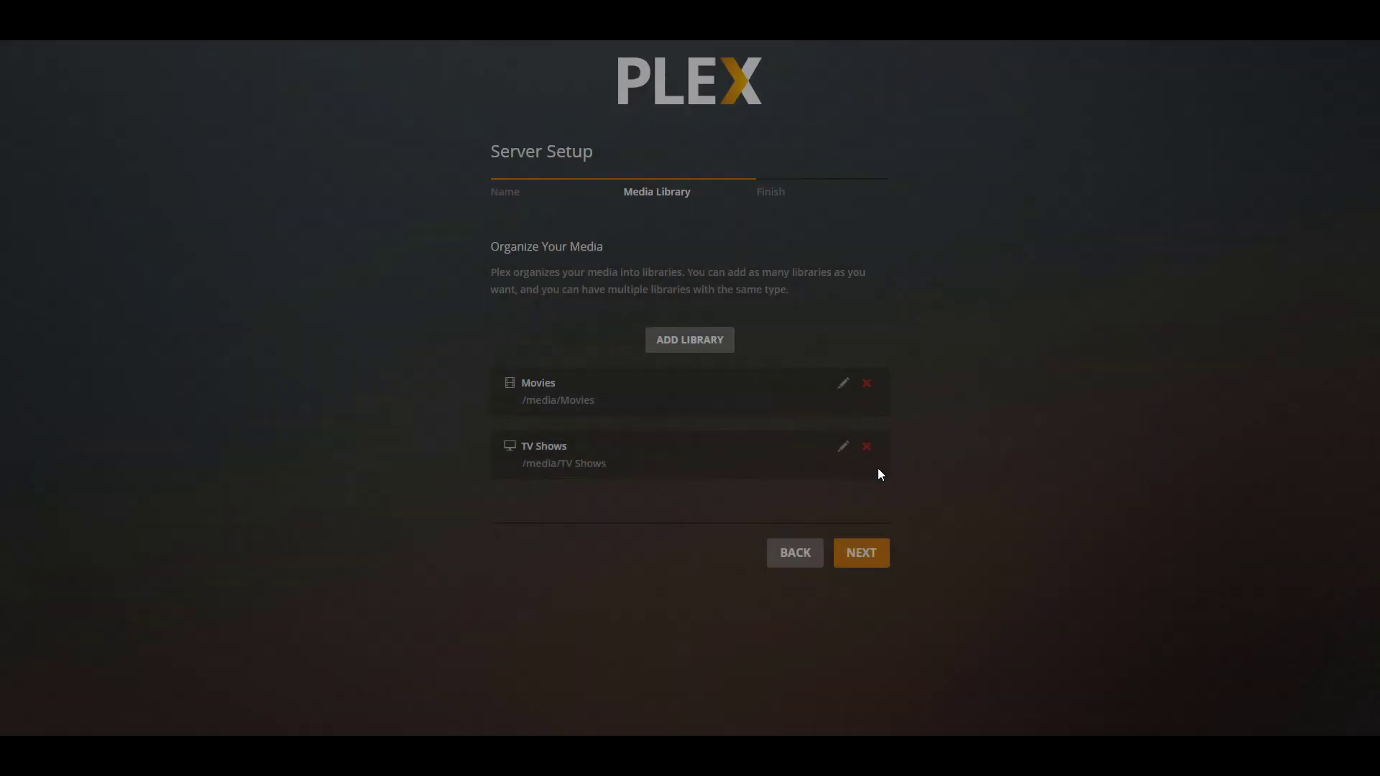
{"action": "left_click", "coordinate": [863, 563]}
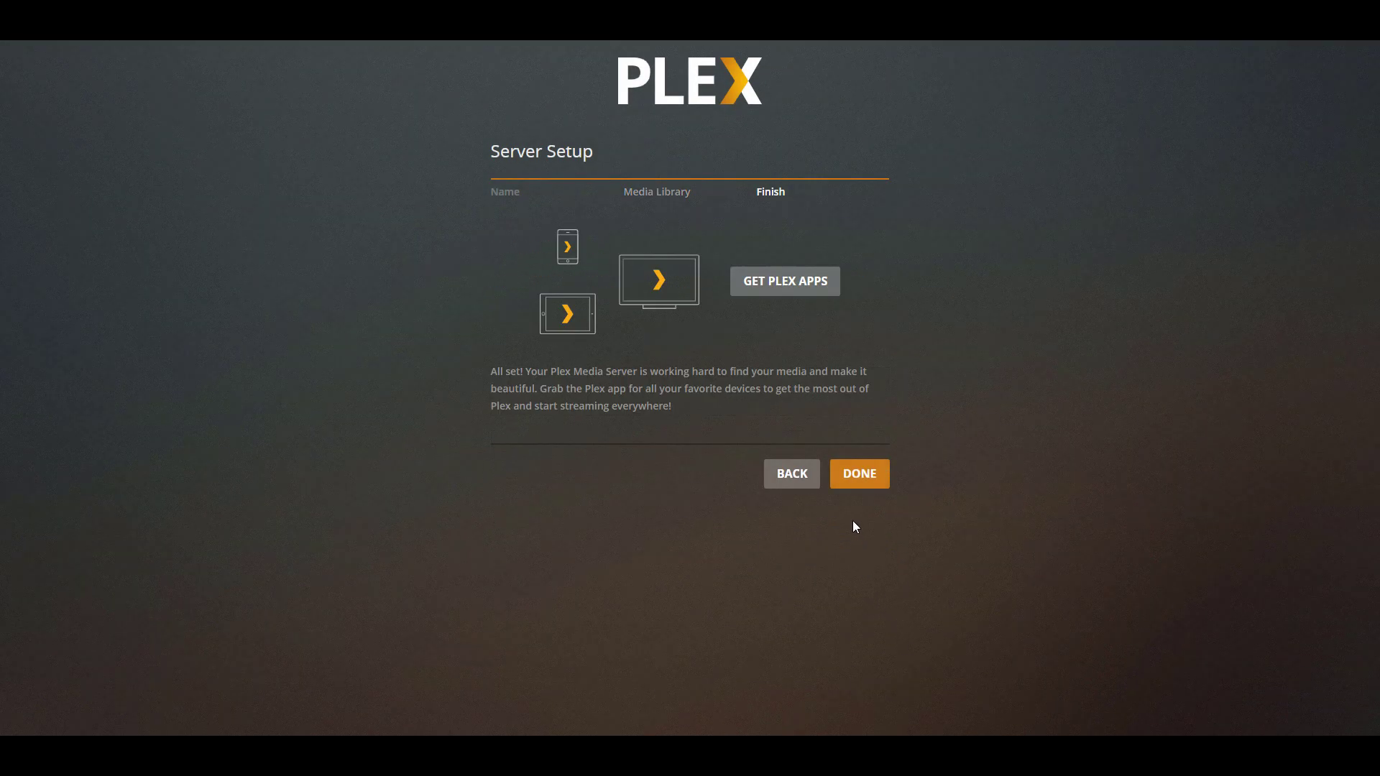
{"action": "left_click", "coordinate": [859, 473]}
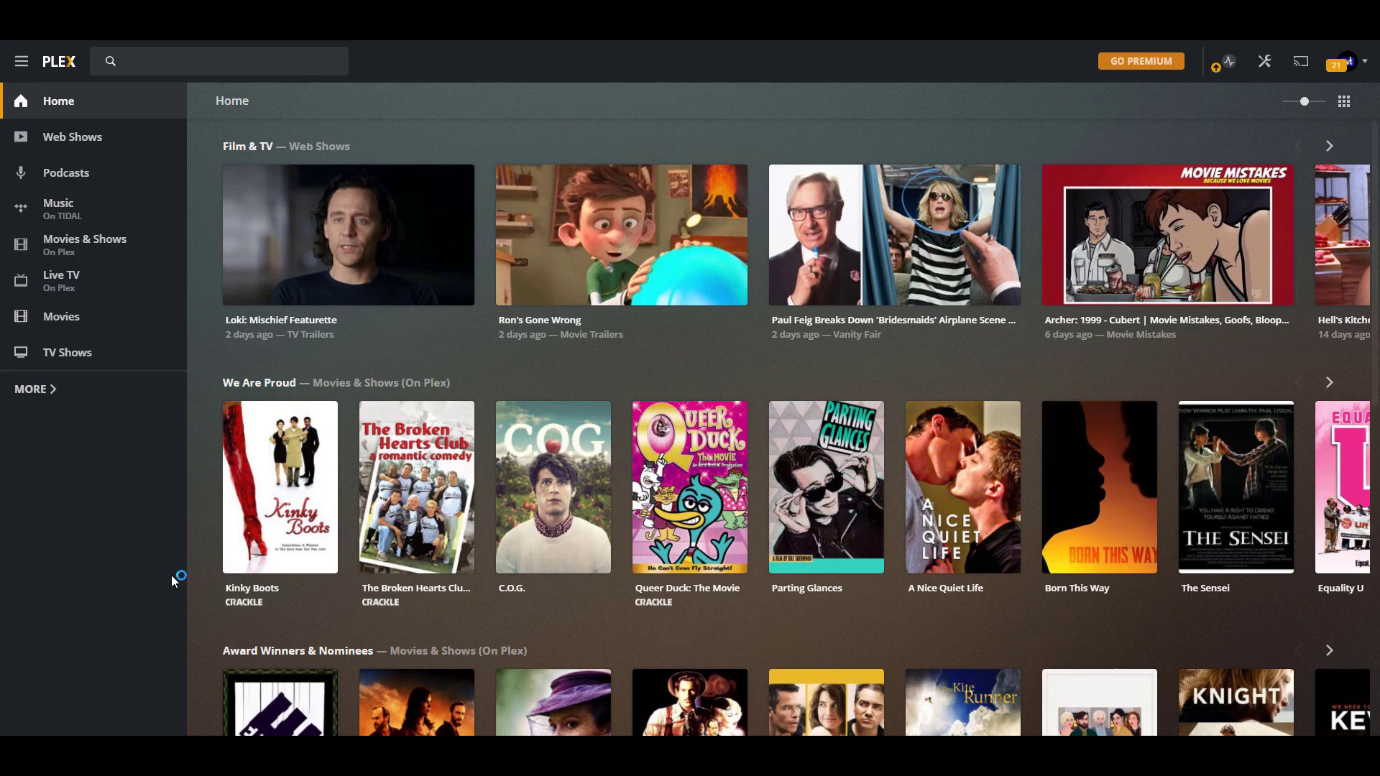
Open the Film & TV web shows page from Home and browse its grid of trailers
{"action": "left_click", "coordinate": [248, 146]}
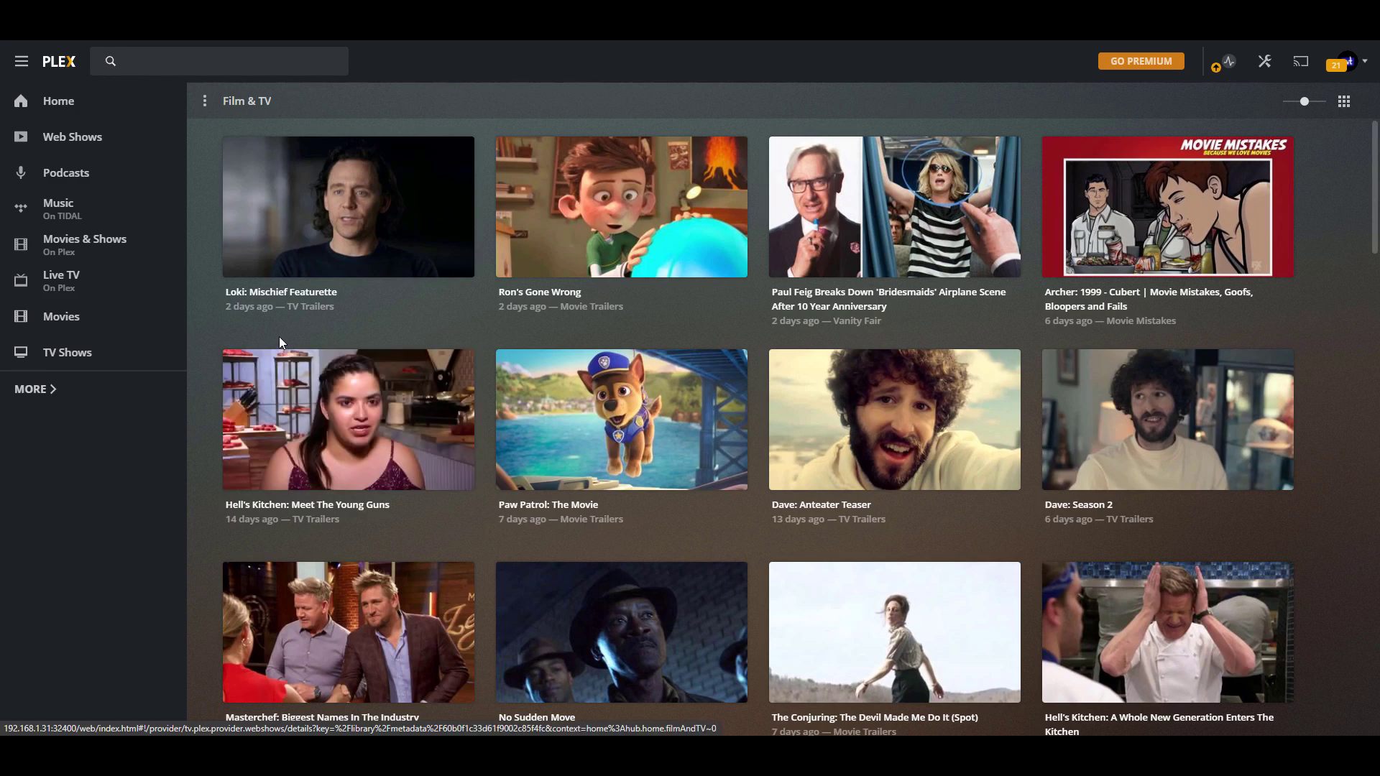
{"action": "scroll", "coordinate": [279, 338], "scroll_direction": "down", "scroll_amount": 1}
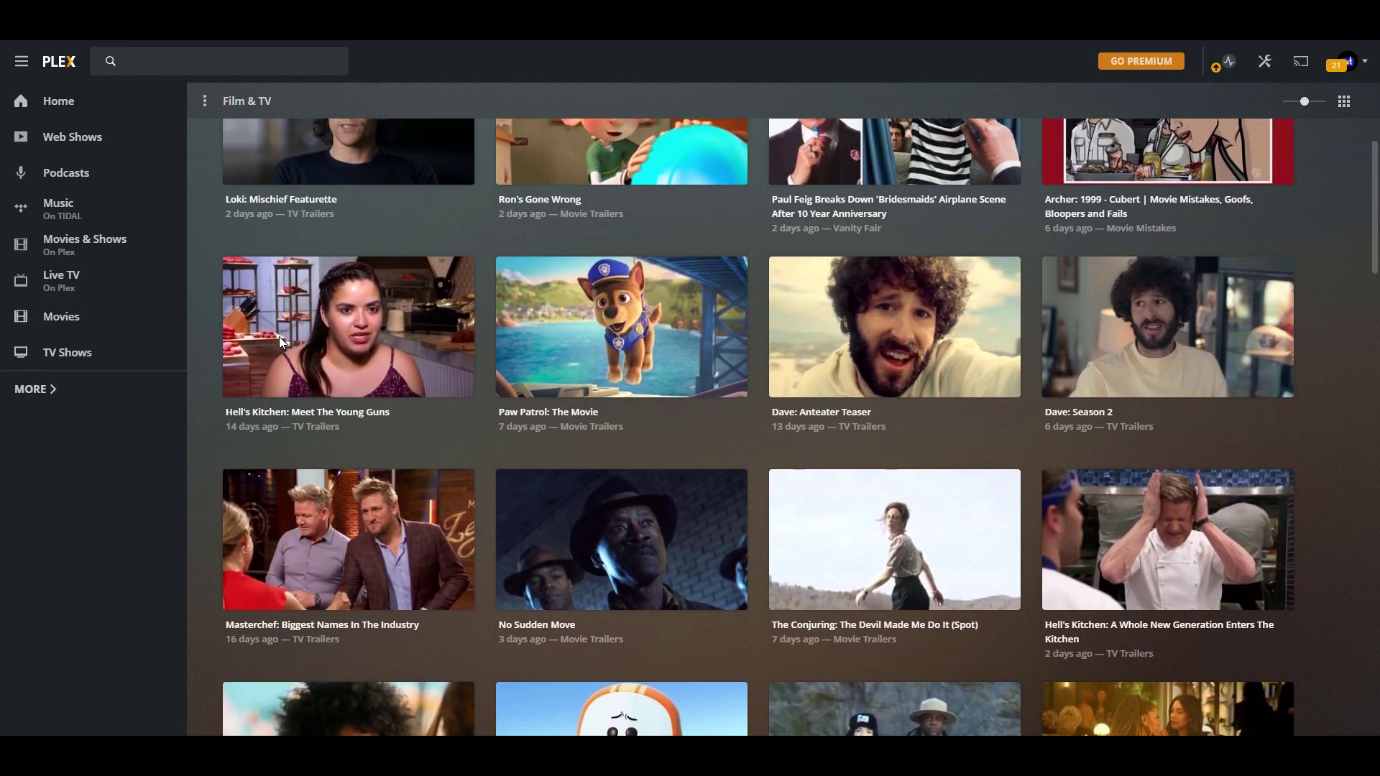
{"action": "scroll", "coordinate": [279, 336], "scroll_direction": "down", "scroll_amount": 3}
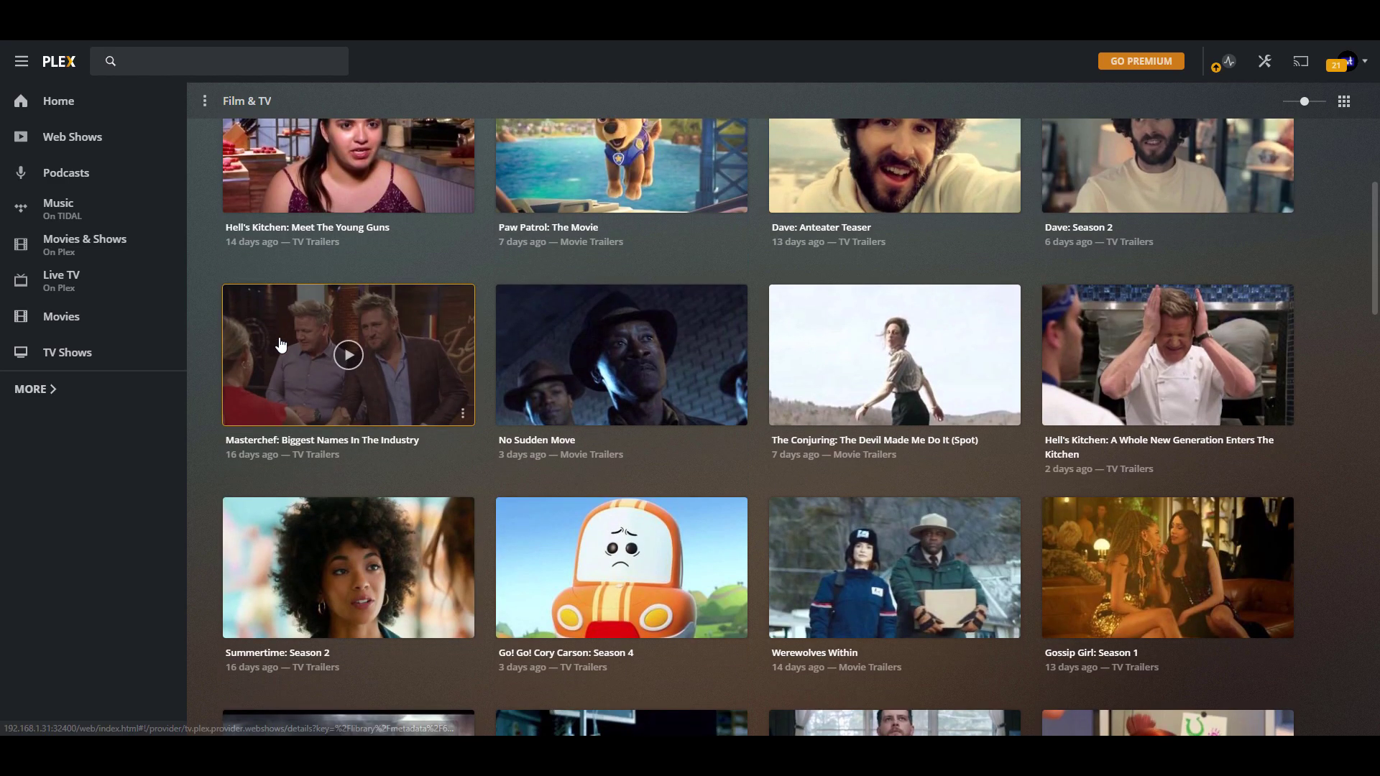
{"action": "scroll", "coordinate": [281, 345], "scroll_direction": "down", "scroll_amount": 3}
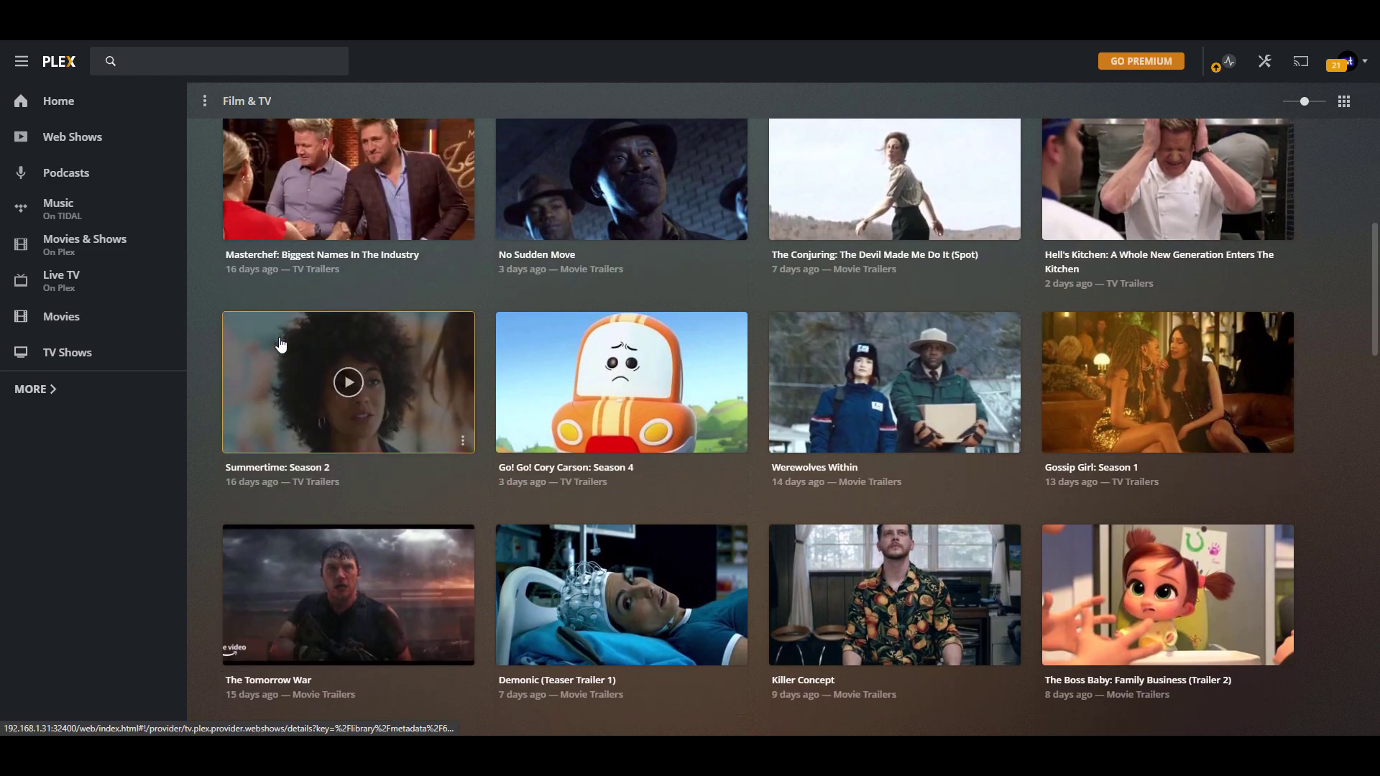
{"action": "scroll", "coordinate": [280, 345], "scroll_direction": "down", "scroll_amount": 4}
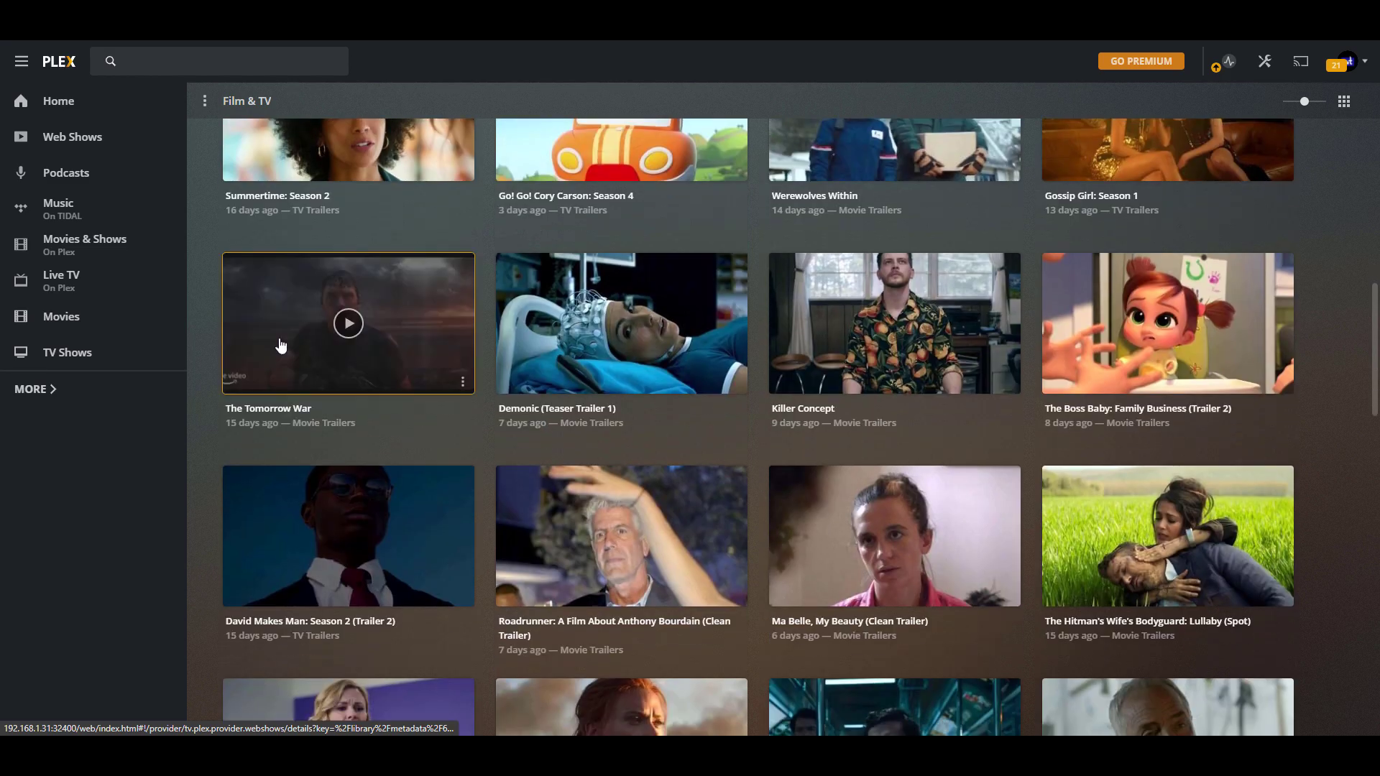
{"action": "scroll", "coordinate": [280, 345], "scroll_direction": "down", "scroll_amount": 4}
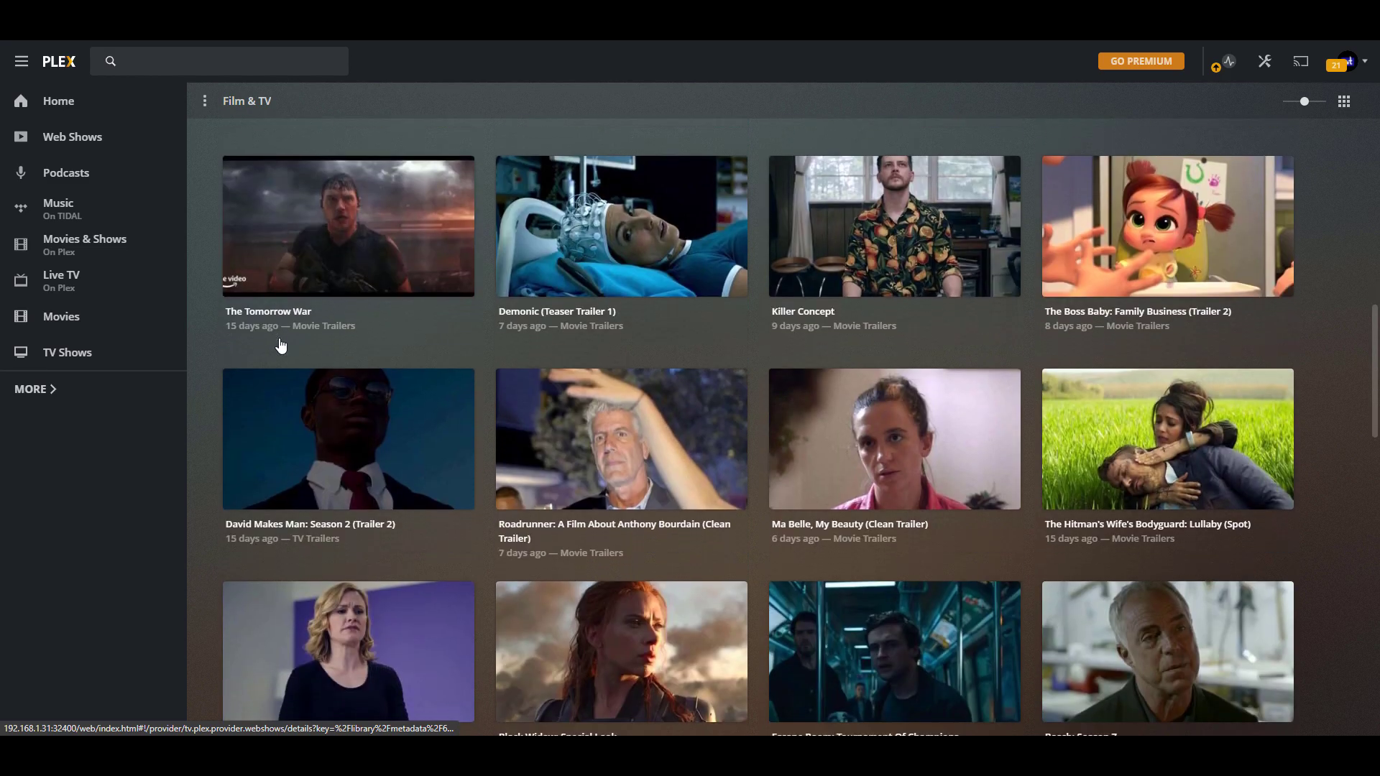
{"action": "scroll", "coordinate": [280, 345], "scroll_direction": "down", "scroll_amount": 3}
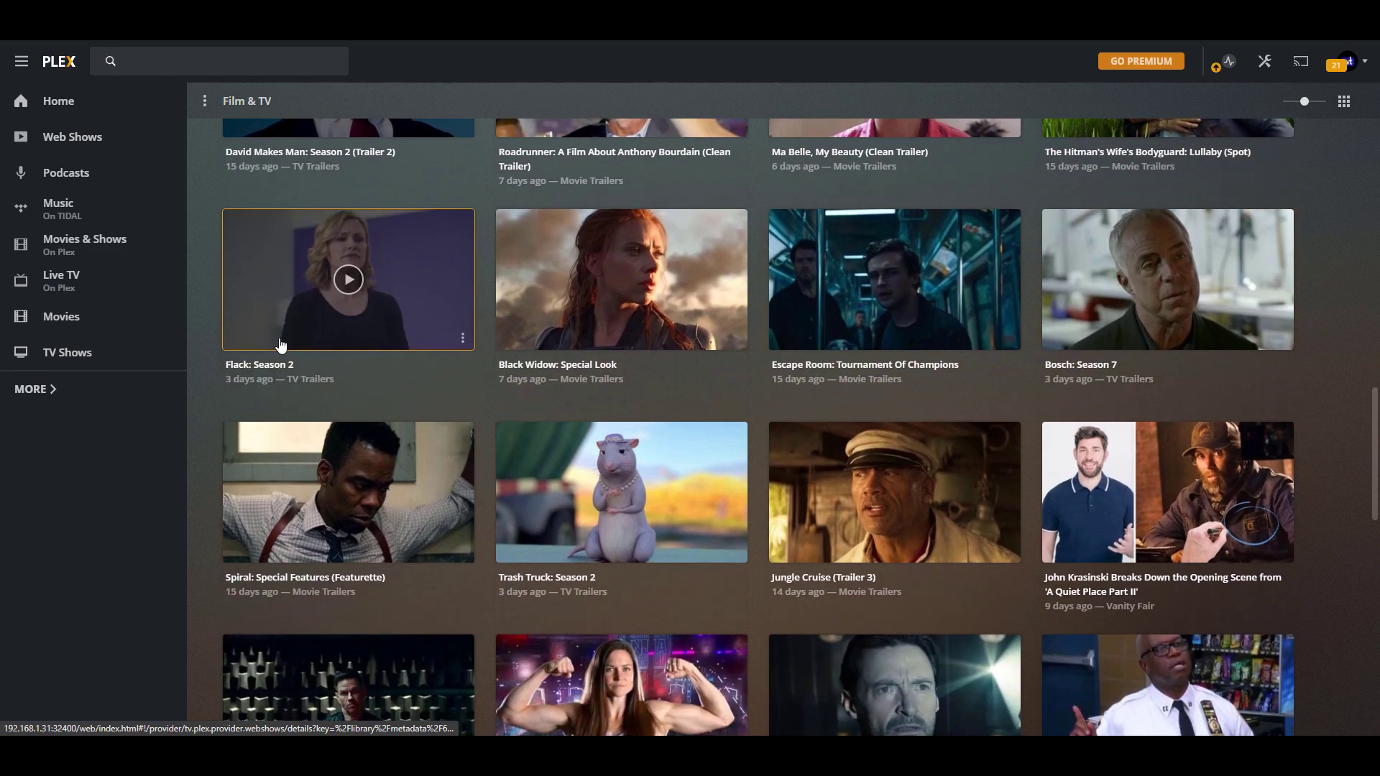
{"action": "scroll", "coordinate": [280, 348], "scroll_direction": "down", "scroll_amount": 1}
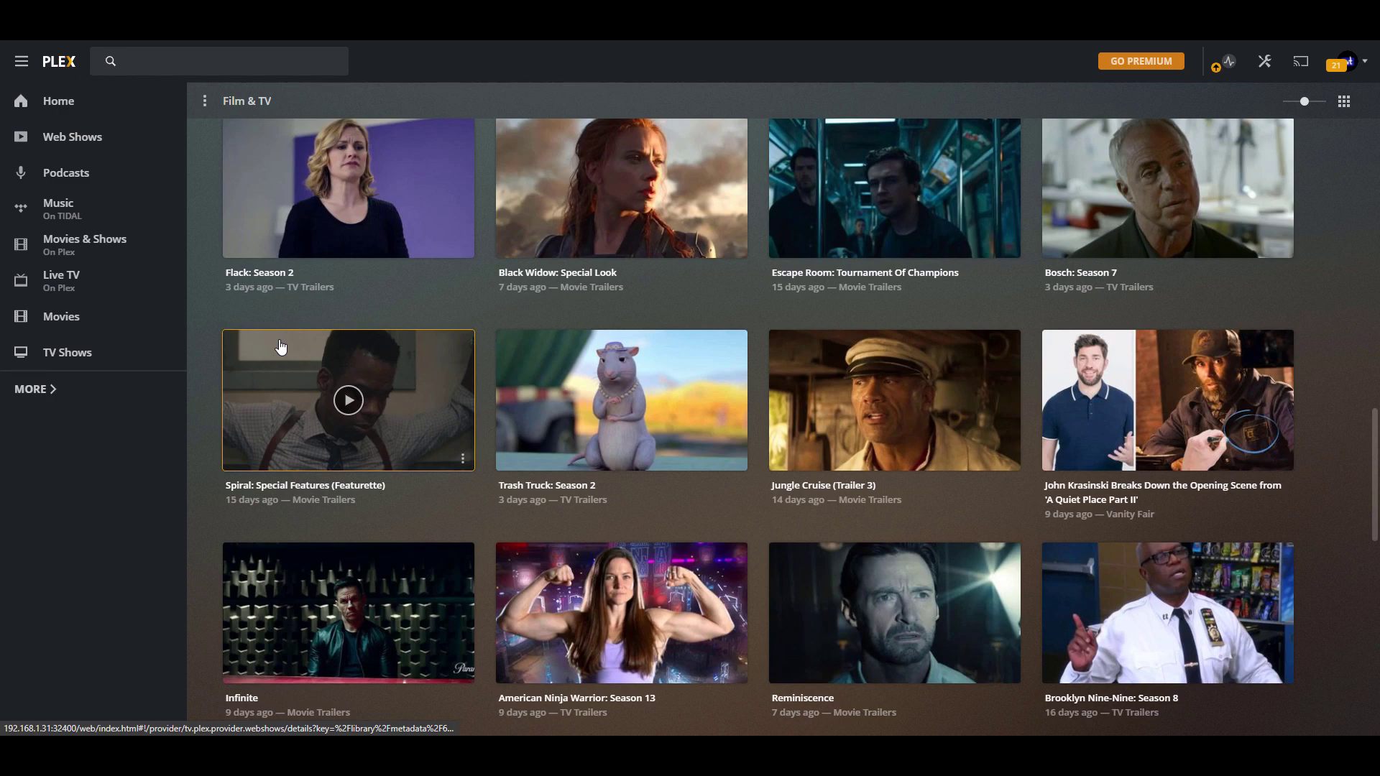
{"action": "scroll", "coordinate": [280, 348], "scroll_direction": "up", "scroll_amount": 2}
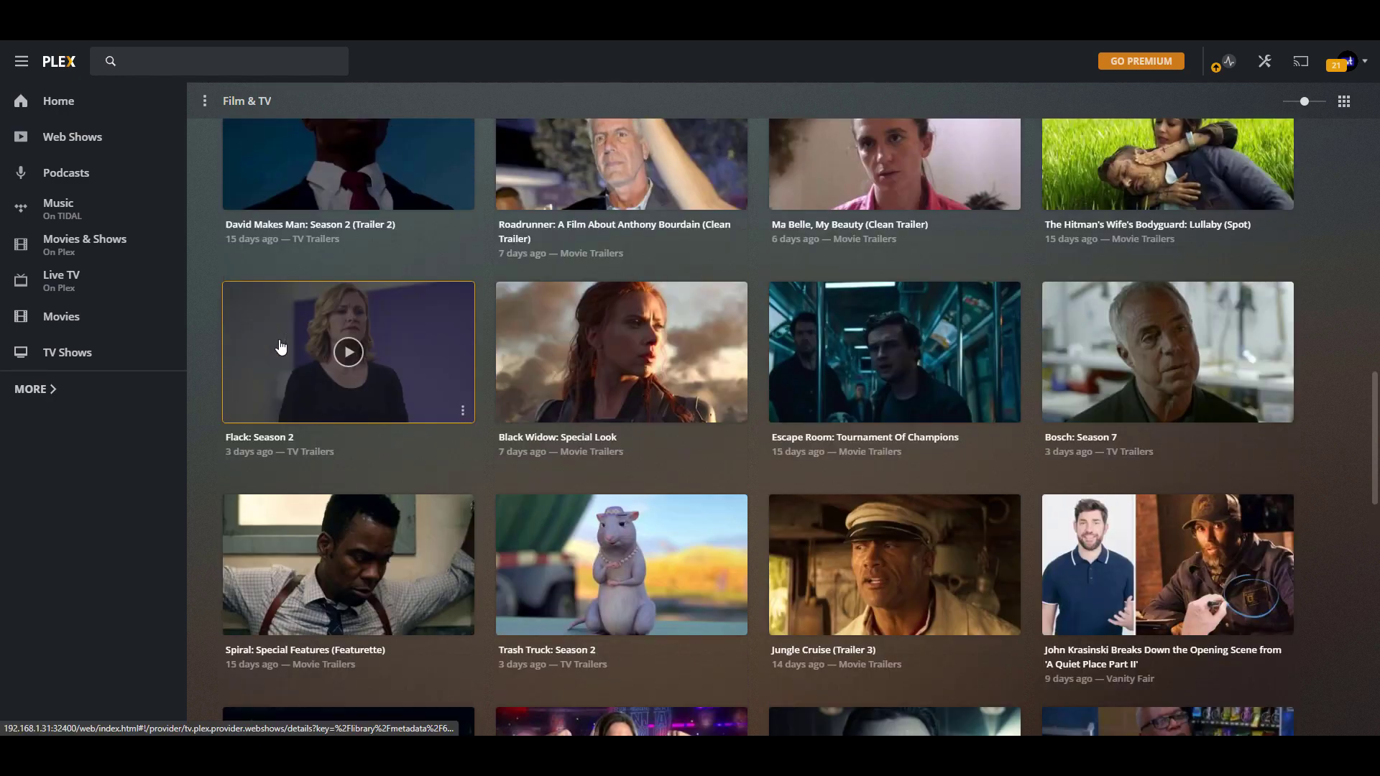
{"action": "scroll", "coordinate": [281, 347], "scroll_direction": "up", "scroll_amount": 3}
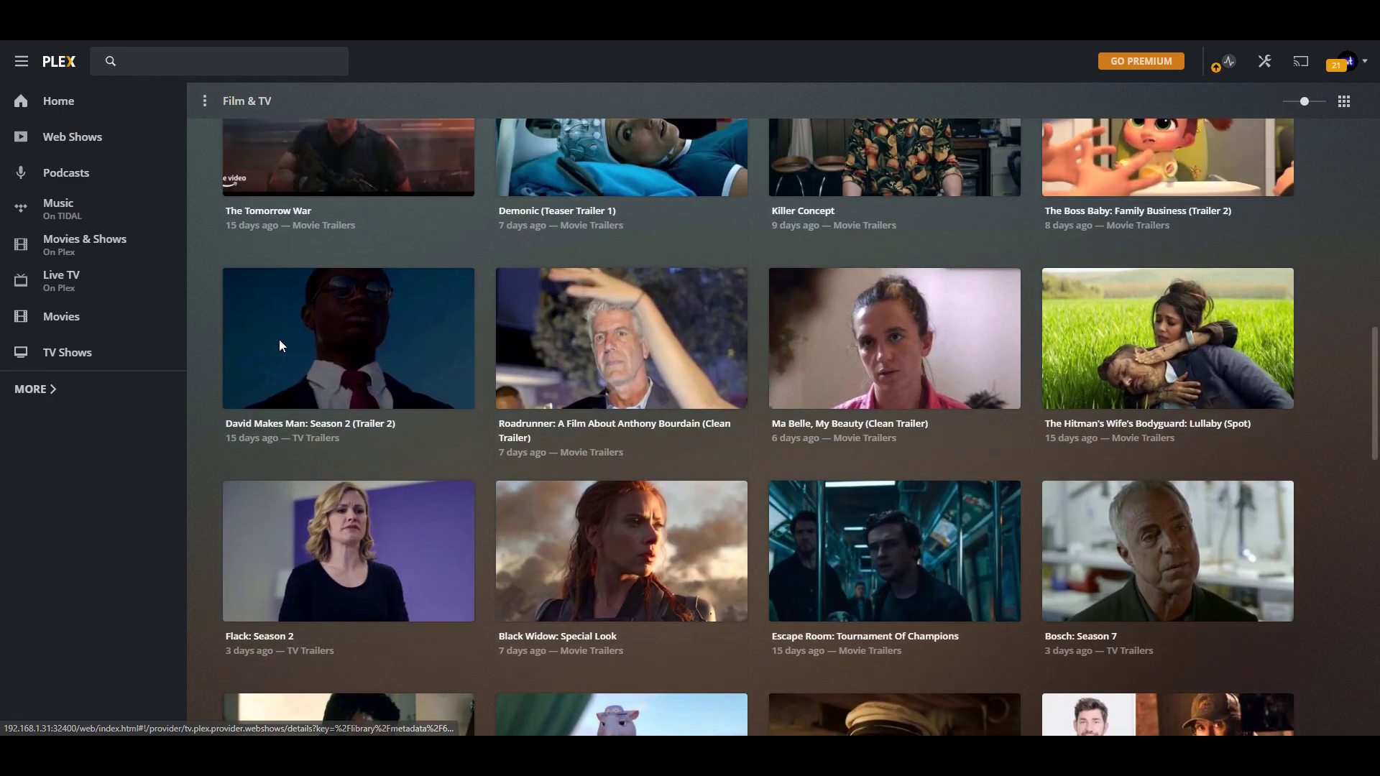
{"action": "scroll", "coordinate": [279, 340], "scroll_direction": "up", "scroll_amount": 4}
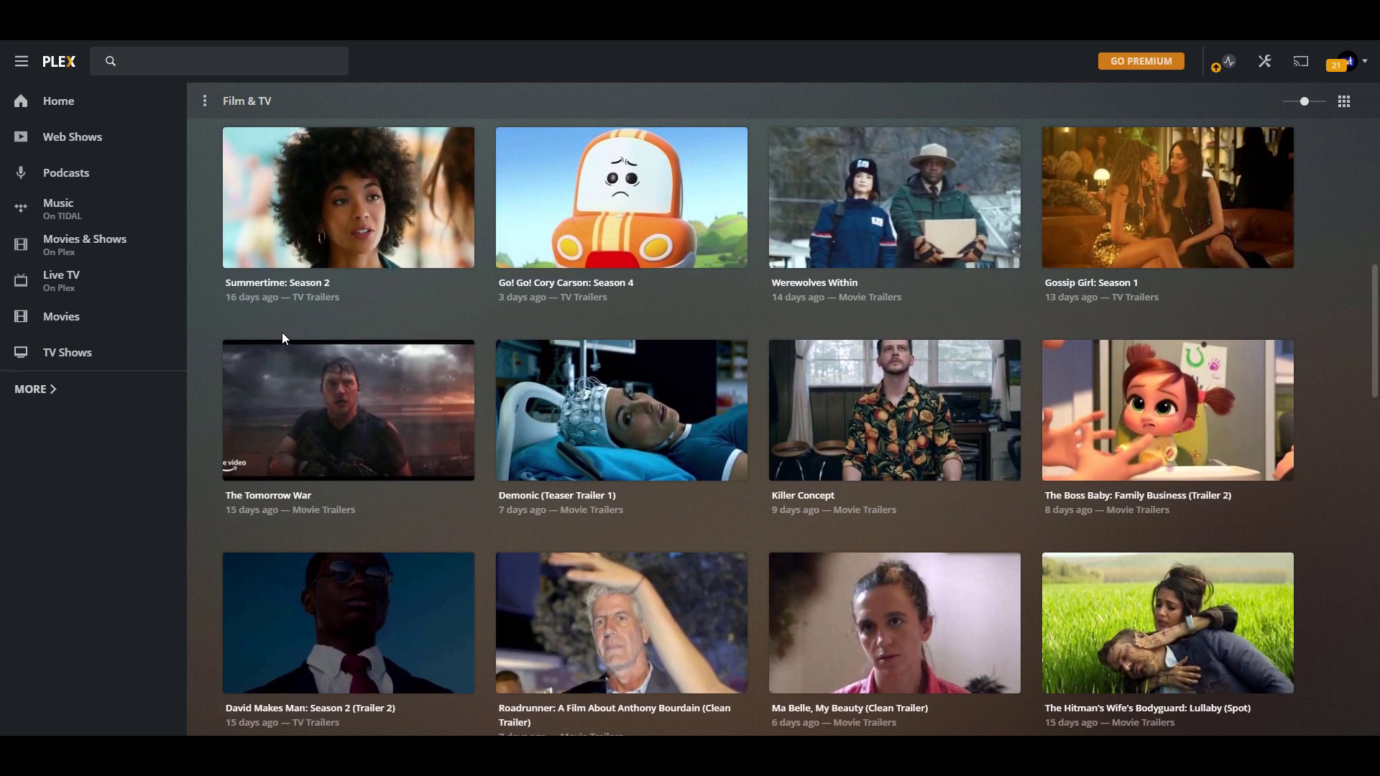
{"action": "scroll", "coordinate": [282, 331], "scroll_direction": "up", "scroll_amount": 3}
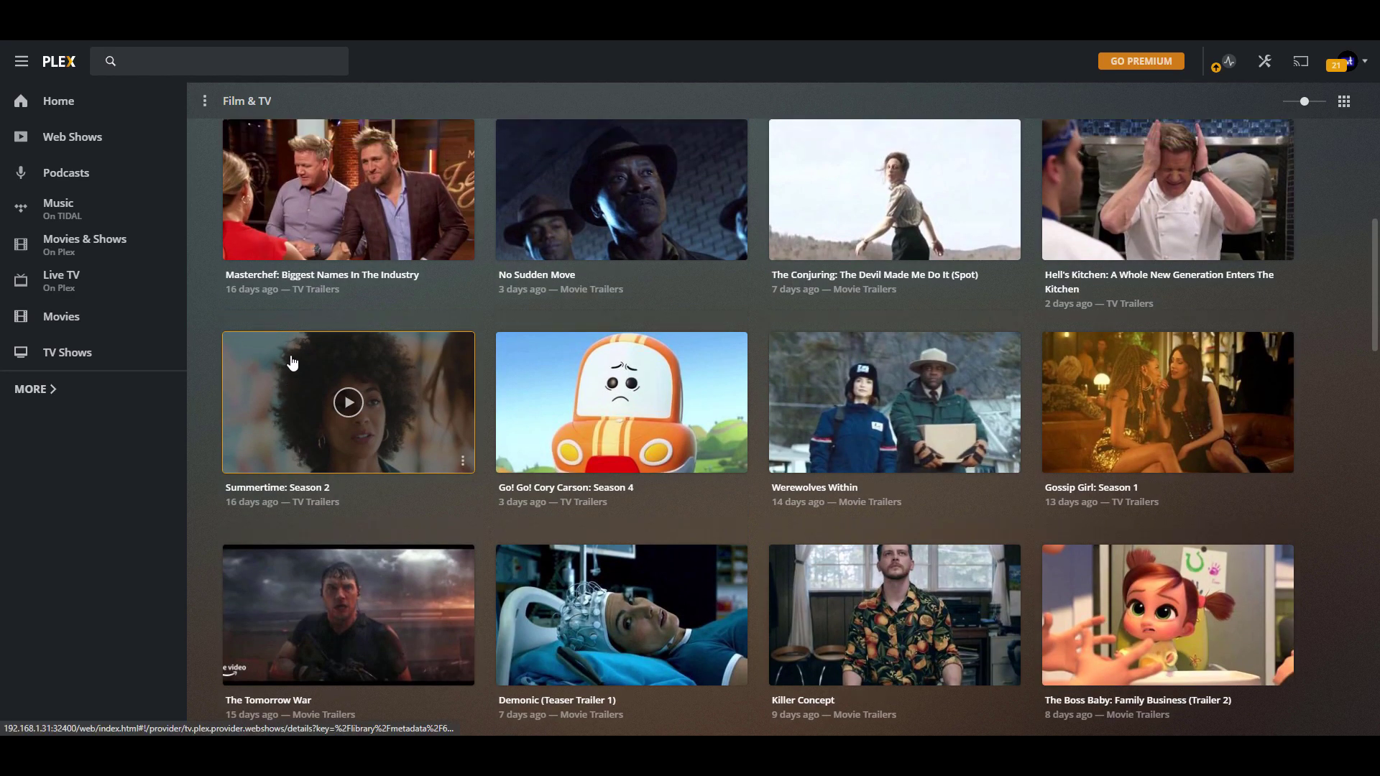
{"action": "scroll", "coordinate": [292, 362], "scroll_direction": "up", "scroll_amount": 5}
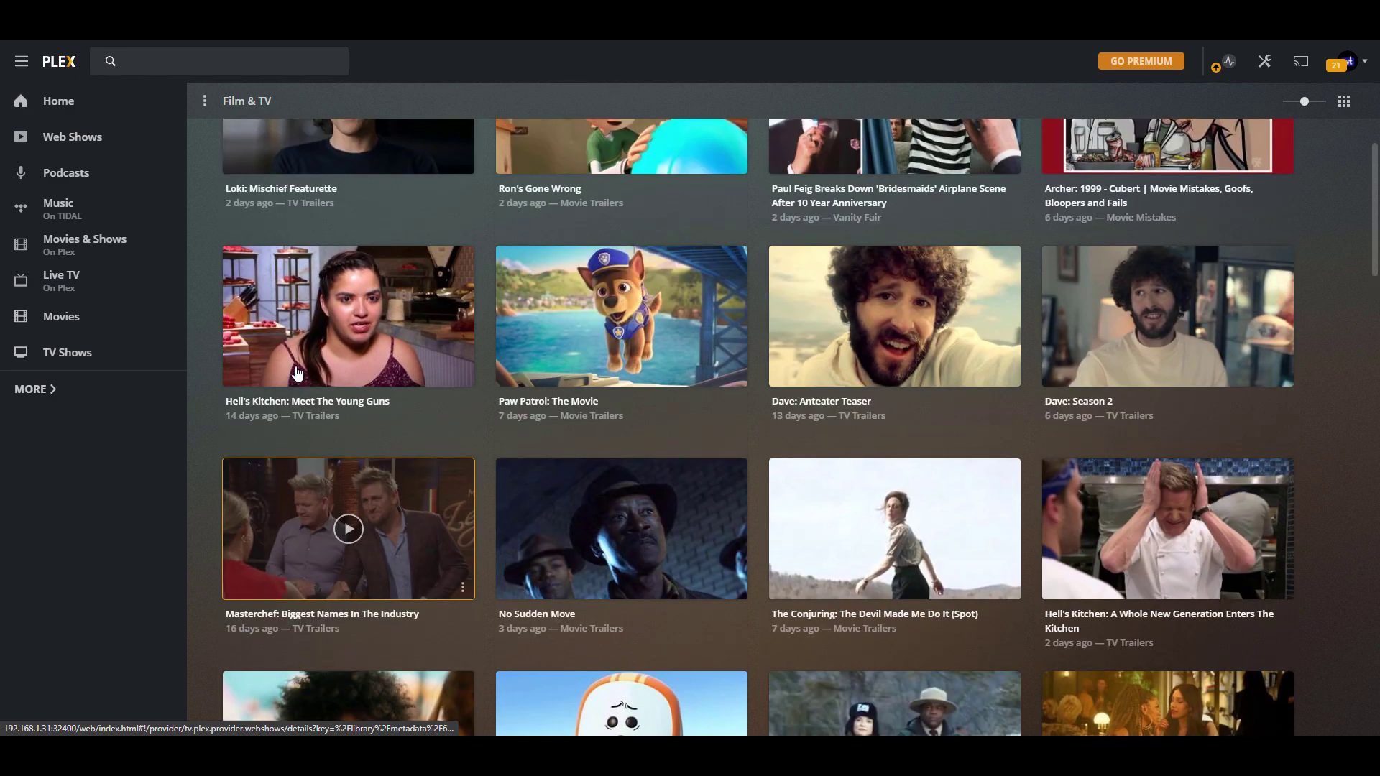
{"action": "scroll", "coordinate": [298, 372], "scroll_direction": "up", "scroll_amount": 2}
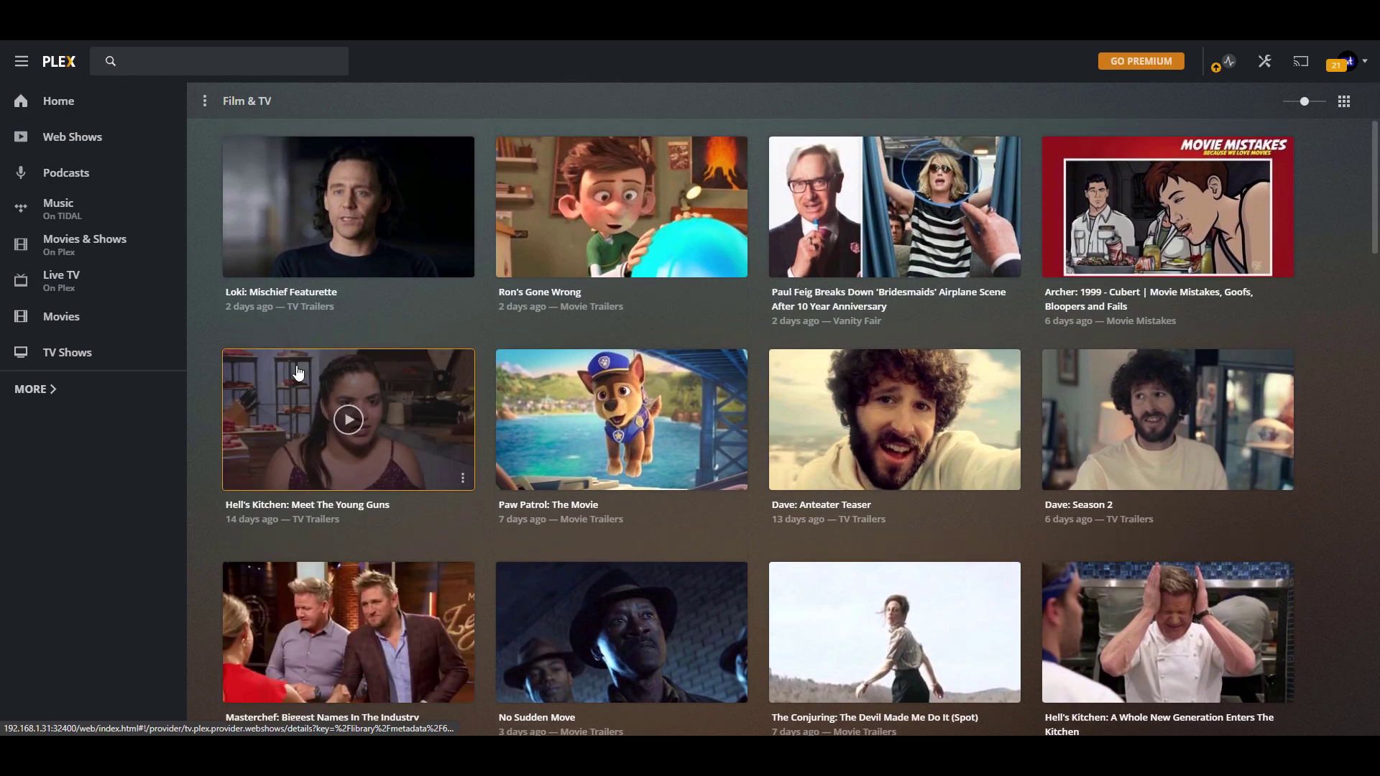